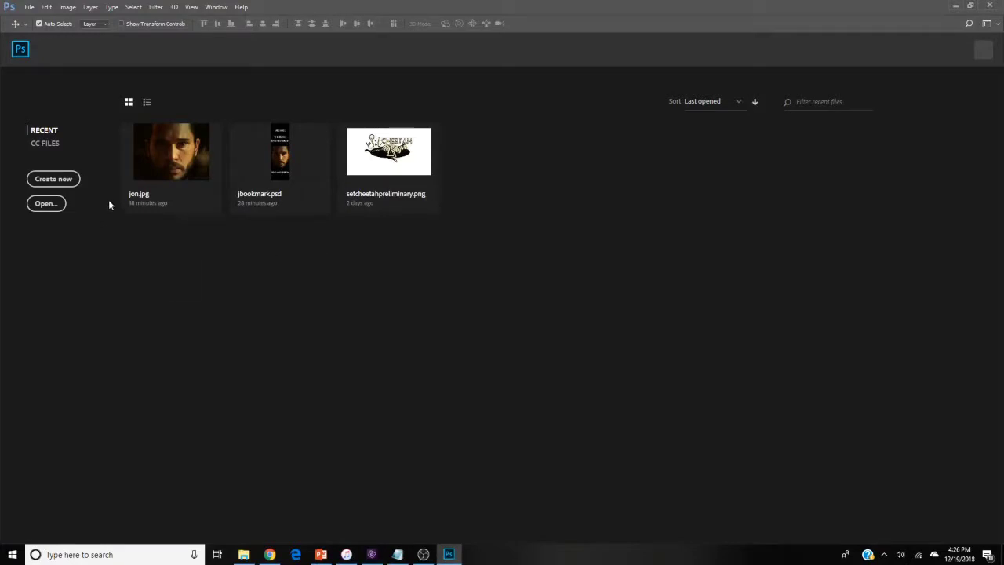
Step: Create a 5.01 × 14.99 cm (142 × 425 px) document at 72 ppi with a black background
{"action": "left_click", "coordinate": [56, 181]}
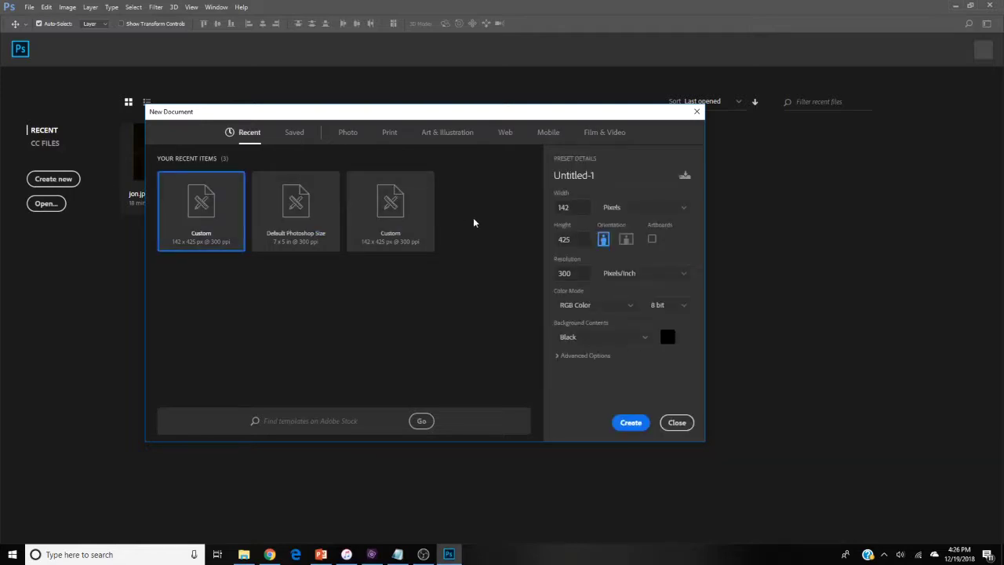
{"action": "left_click", "coordinate": [679, 213]}
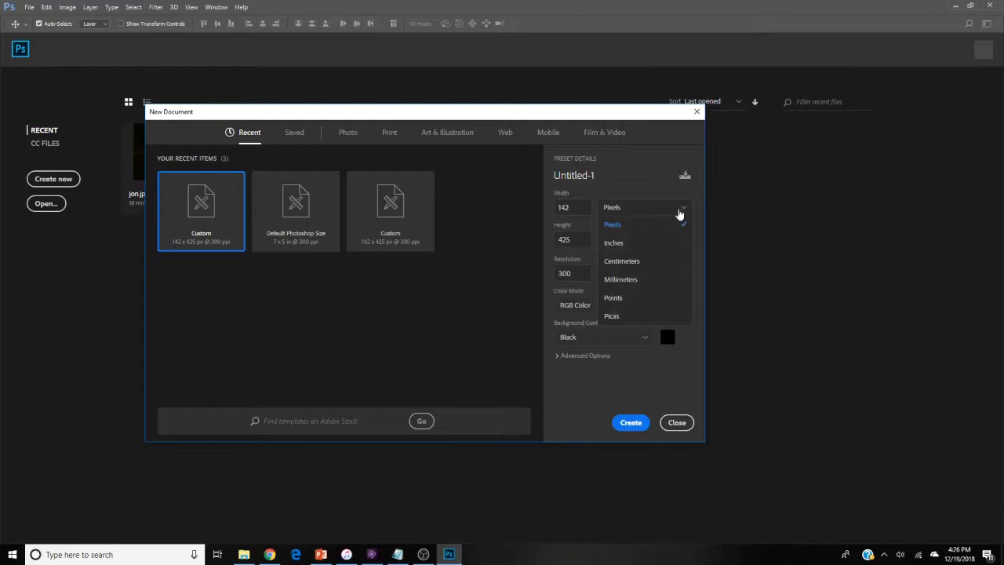
{"action": "left_click", "coordinate": [680, 214]}
{"action": "double_click", "coordinate": [572, 212]}
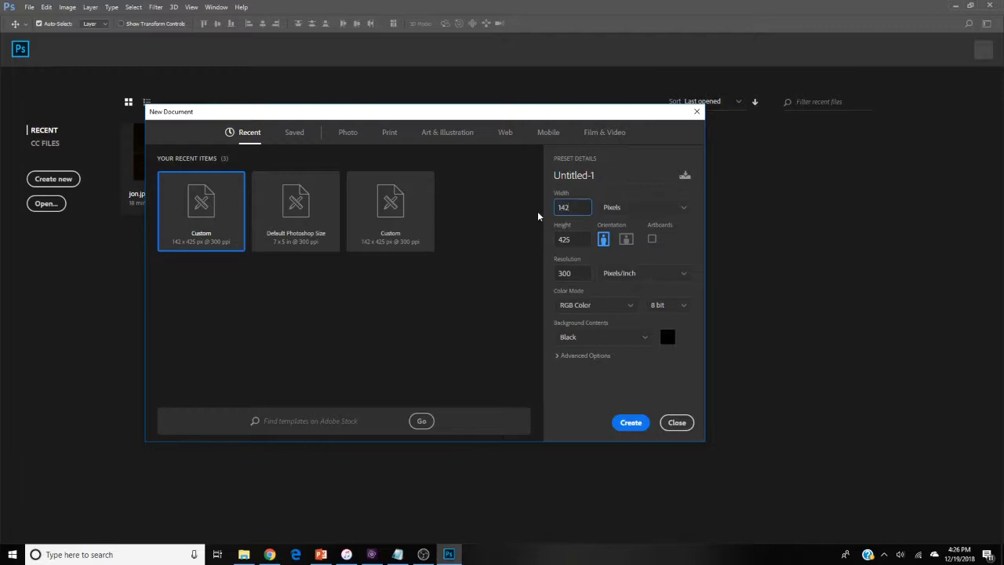
{"action": "key", "text": "Tab"}
{"action": "type", "text": "4"}
{"action": "type", "text": "25"}
{"action": "double_click", "coordinate": [580, 273]}
{"action": "type", "text": "72"}
{"action": "left_click", "coordinate": [661, 209]}
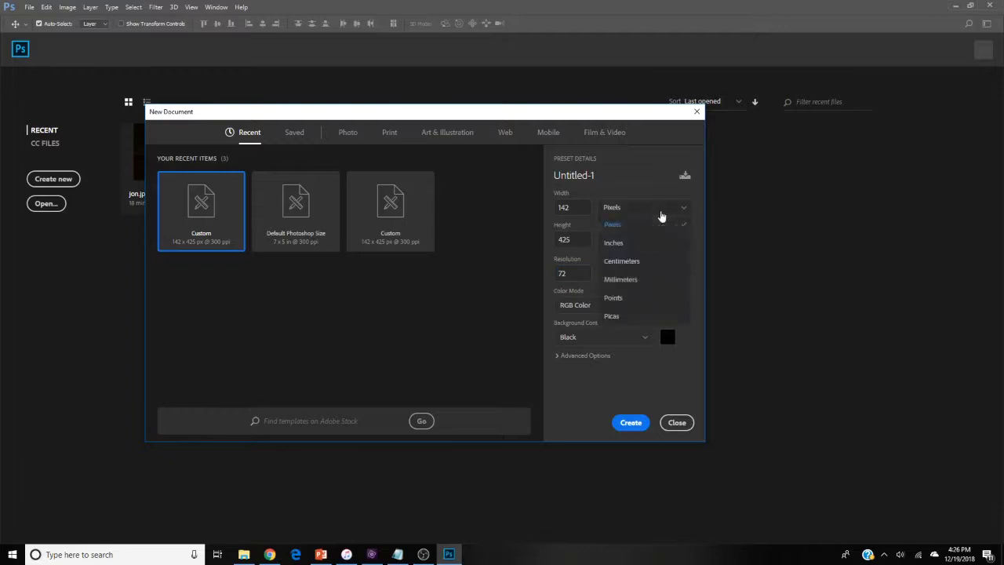
{"action": "left_click", "coordinate": [622, 262]}
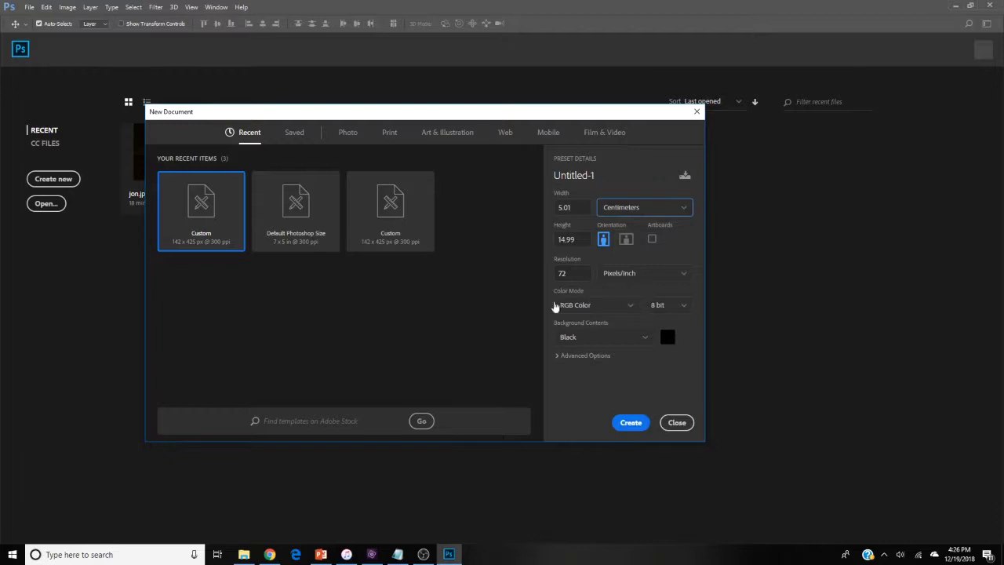
{"action": "left_click", "coordinate": [625, 428]}
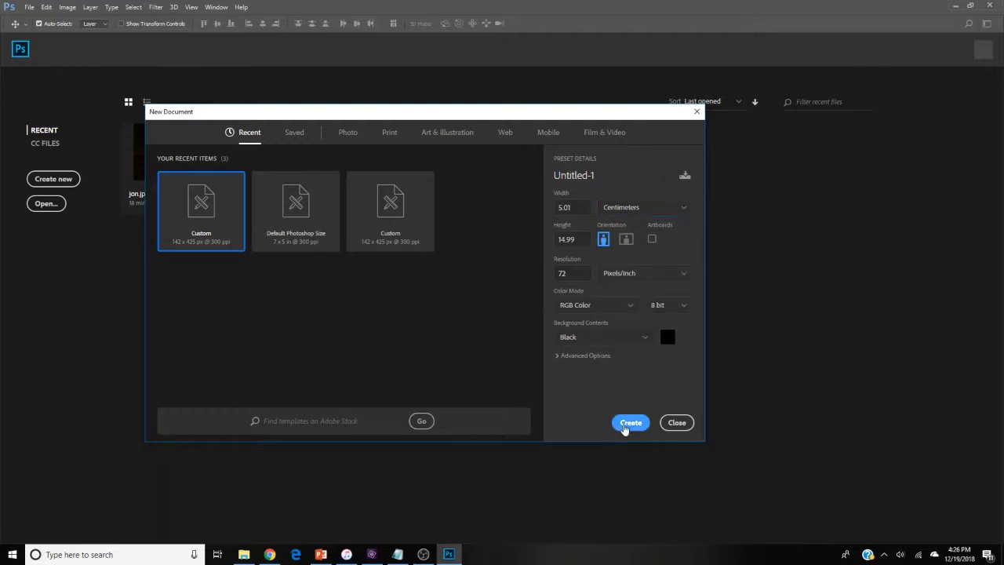
{"action": "left_click", "coordinate": [625, 427]}
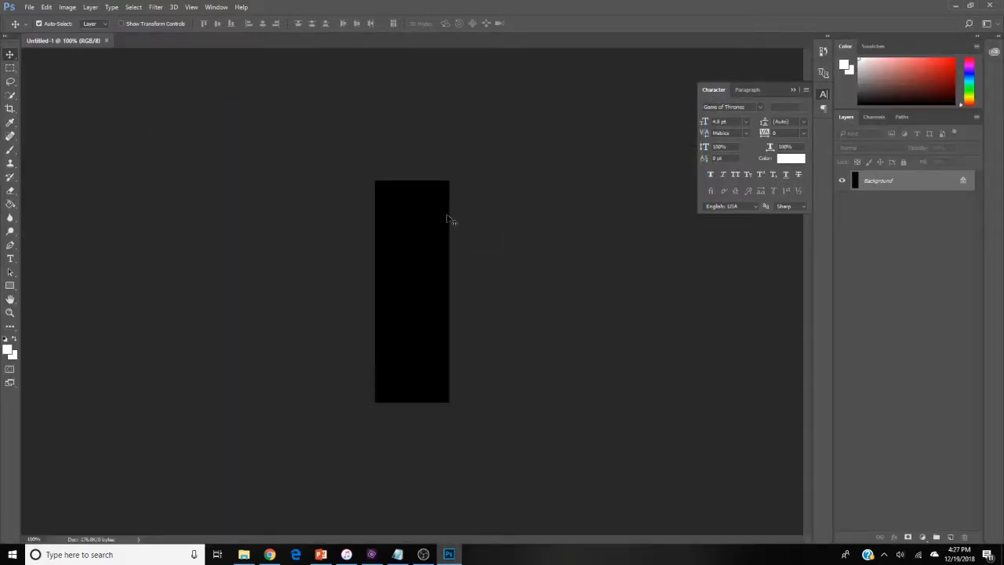
Step: Open jon.jpg from the Desktop as a second document tab
{"action": "left_click", "coordinate": [29, 7]}
{"action": "left_click", "coordinate": [37, 21]}
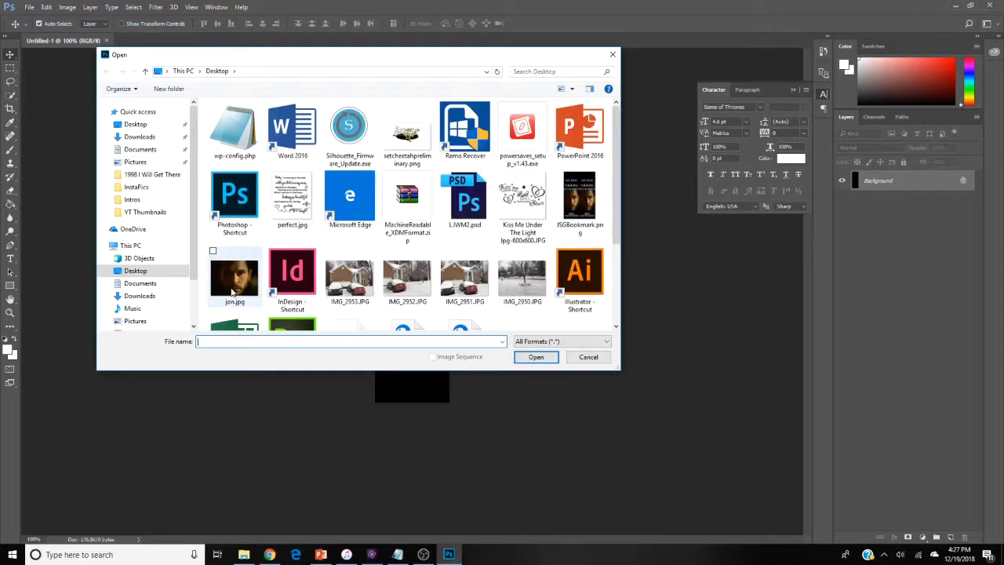
{"action": "scroll", "coordinate": [232, 292], "scroll_direction": "down", "scroll_amount": 2}
{"action": "left_click", "coordinate": [239, 159]}
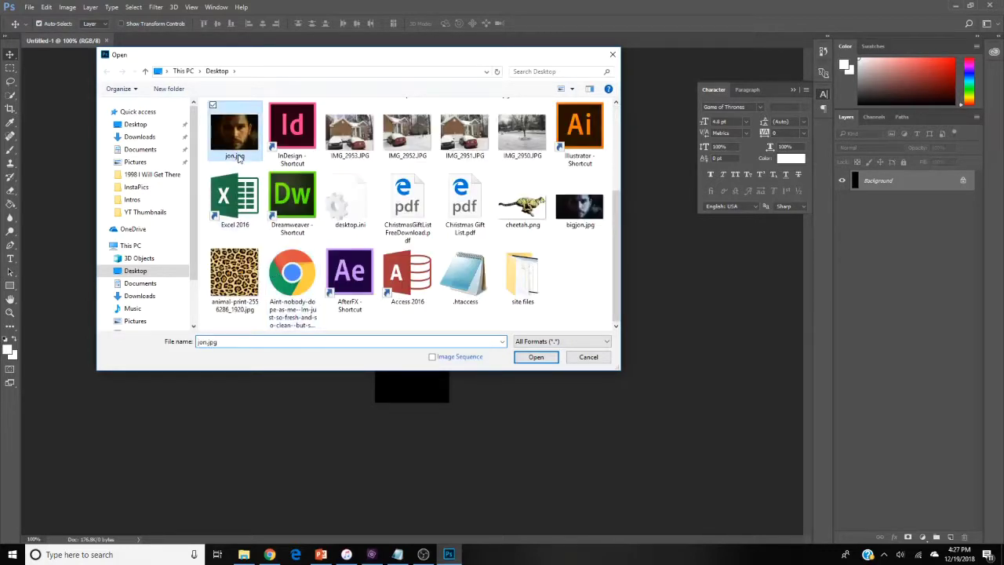
{"action": "left_click", "coordinate": [538, 357]}
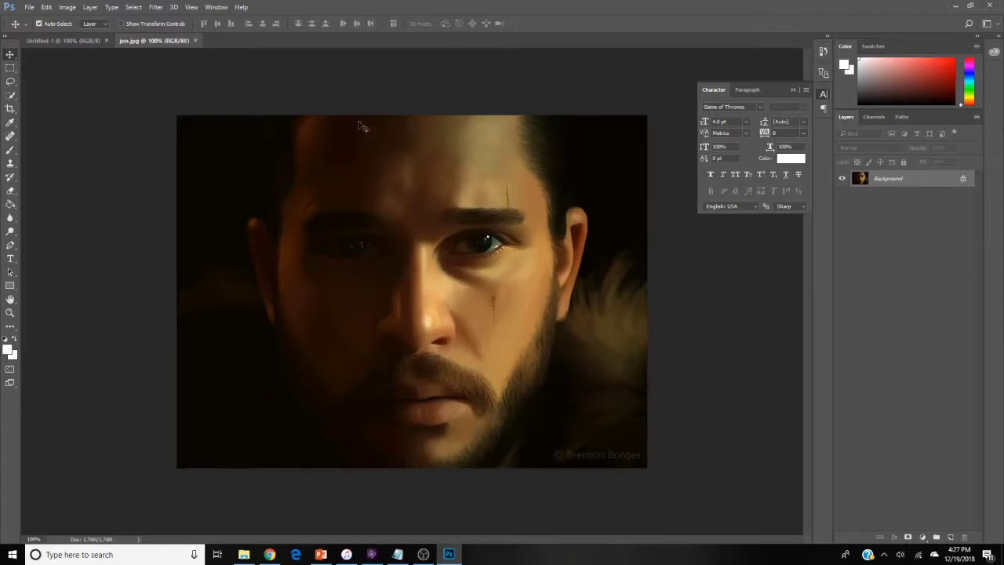
{"action": "left_click", "coordinate": [68, 7]}
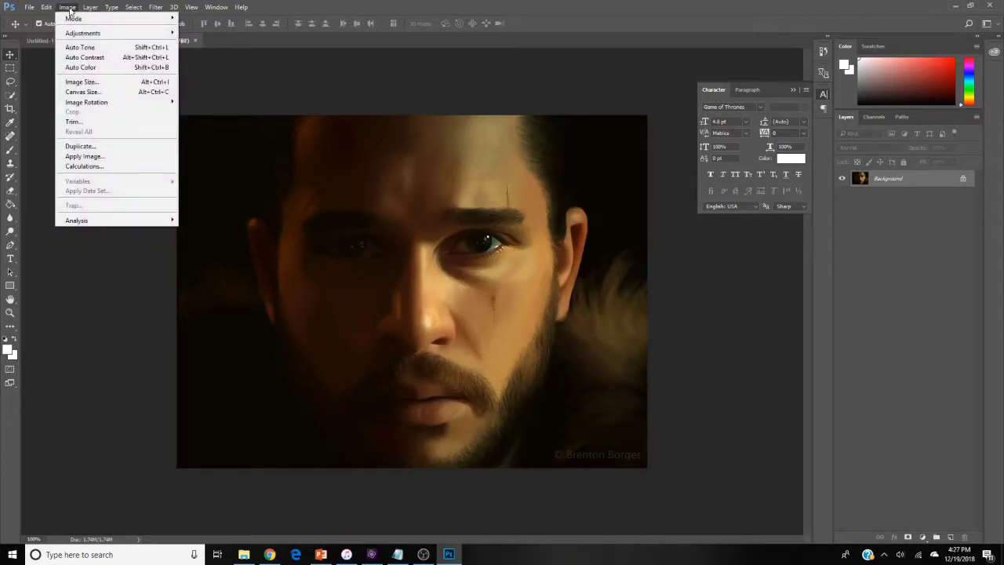
{"action": "left_click", "coordinate": [69, 11]}
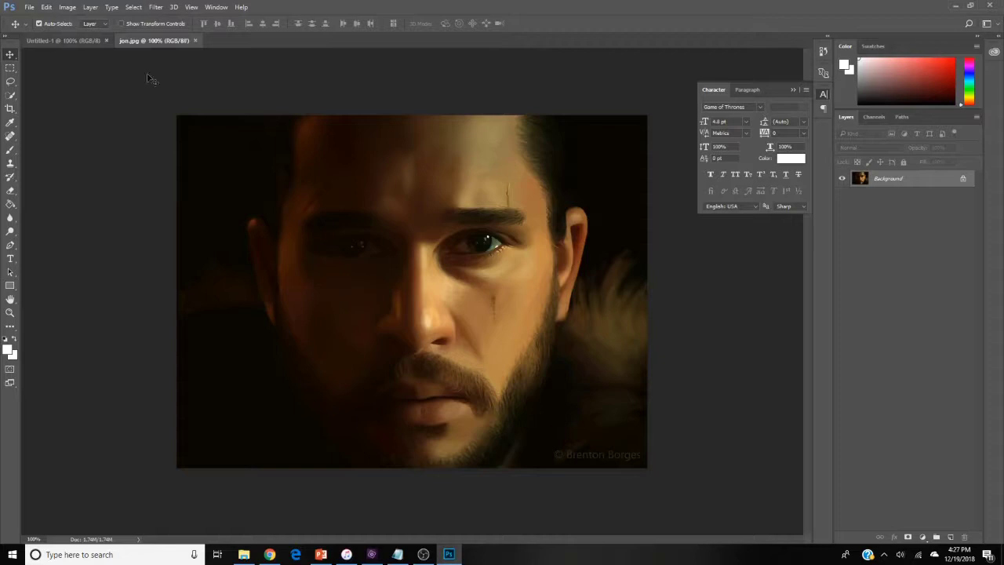
Step: Float the jon.jpg window, drag its portrait onto the black canvas as Layer 1, then close jon.jpg
{"action": "left_click_drag", "start_coordinate": [157, 45], "coordinate": [341, 101]}
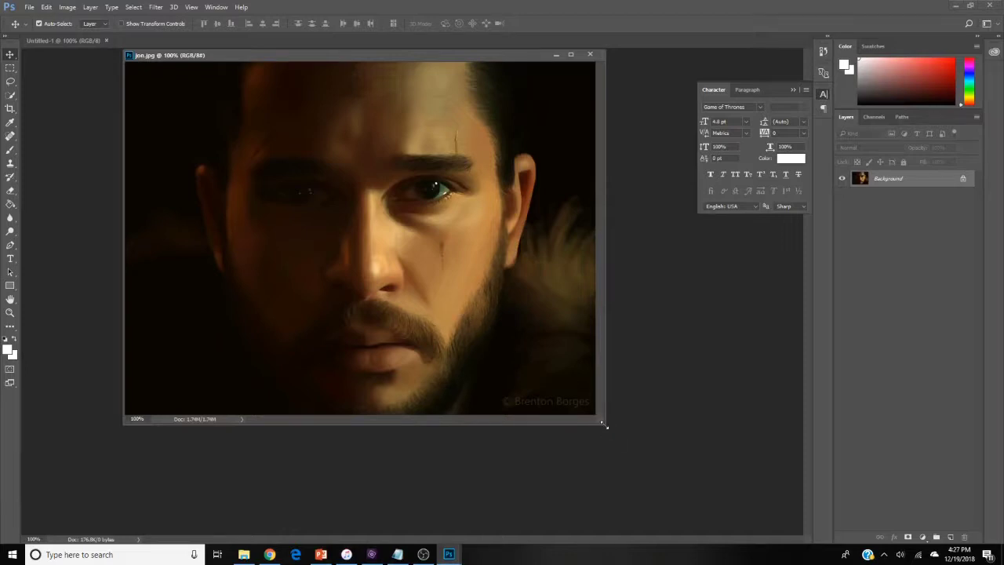
{"action": "left_click_drag", "start_coordinate": [597, 424], "coordinate": [473, 330]}
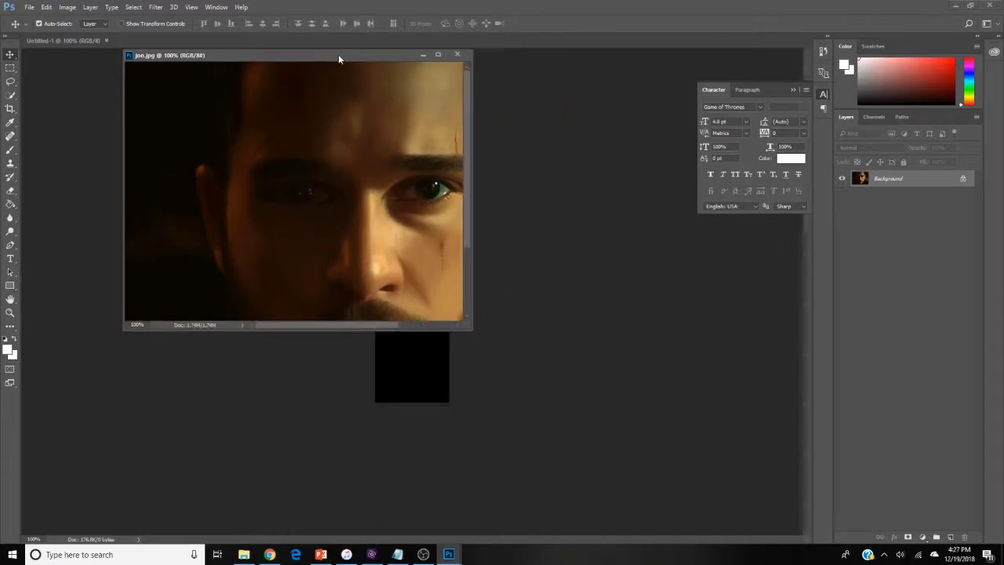
{"action": "left_click_drag", "start_coordinate": [338, 55], "coordinate": [171, 136]}
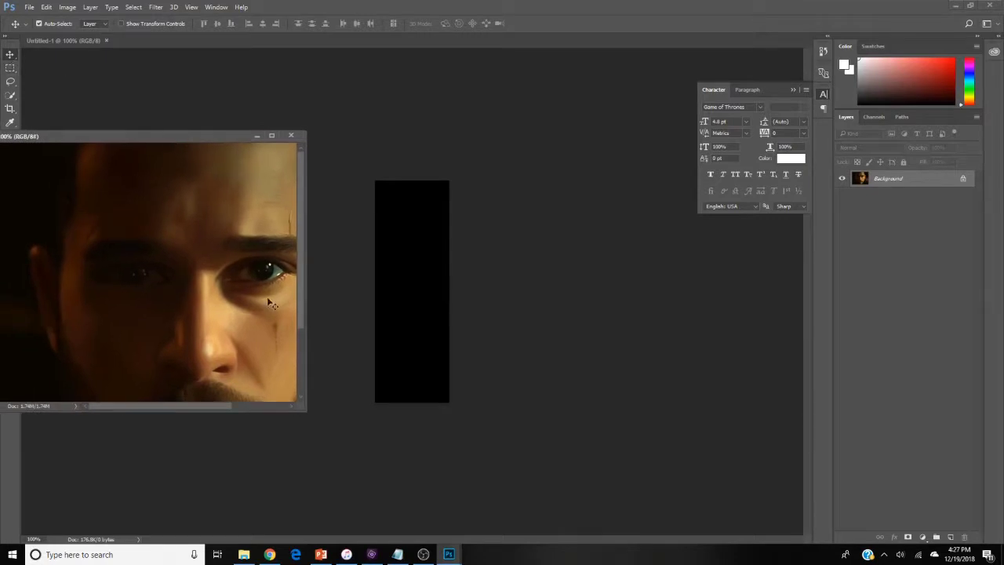
{"action": "left_click_drag", "start_coordinate": [251, 298], "coordinate": [415, 298]}
{"action": "left_click", "coordinate": [254, 136]}
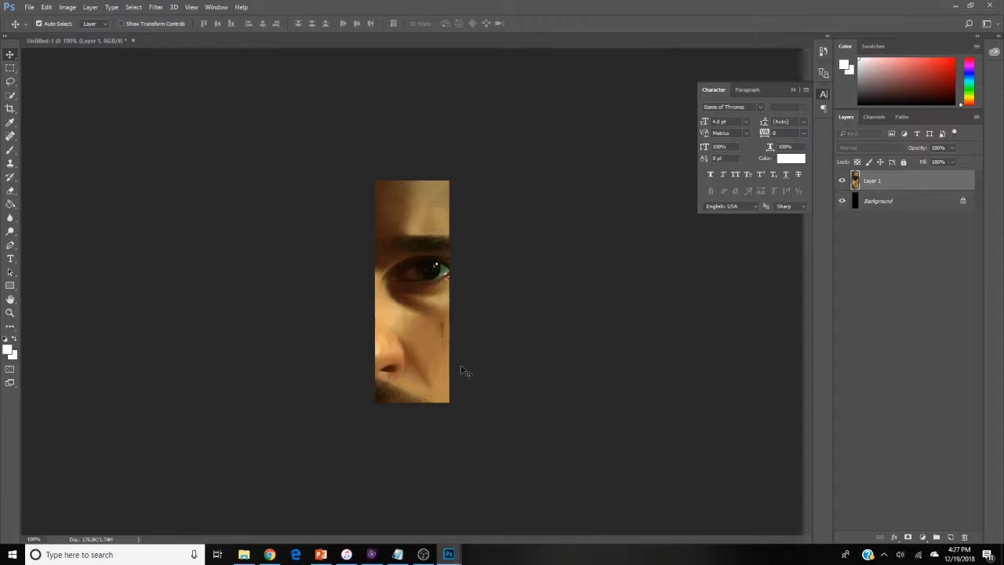
Step: Free-transform the portrait, scaling it down and moving it onto the lower bookmark
{"action": "left_click", "coordinate": [47, 7]}
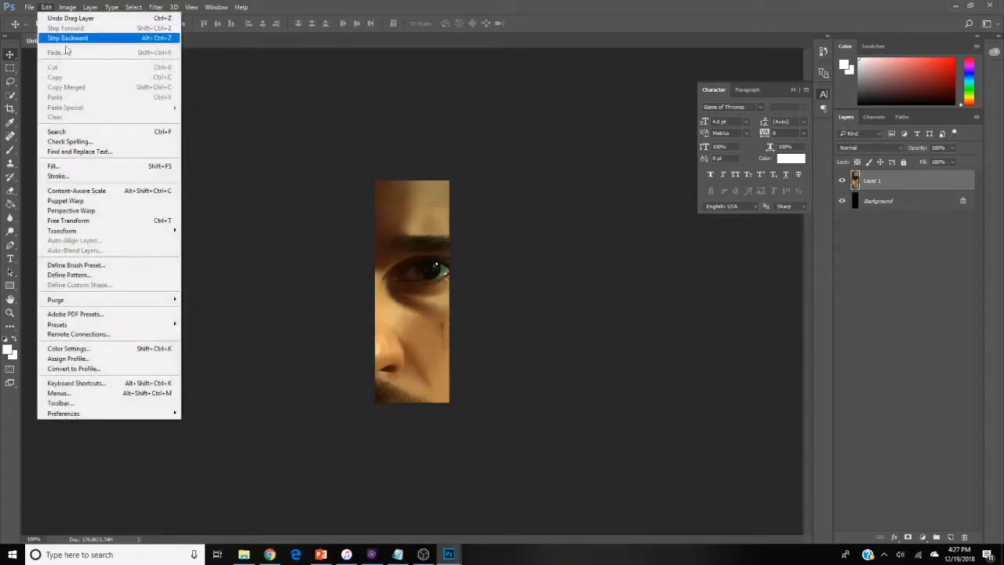
{"action": "left_click", "coordinate": [115, 225]}
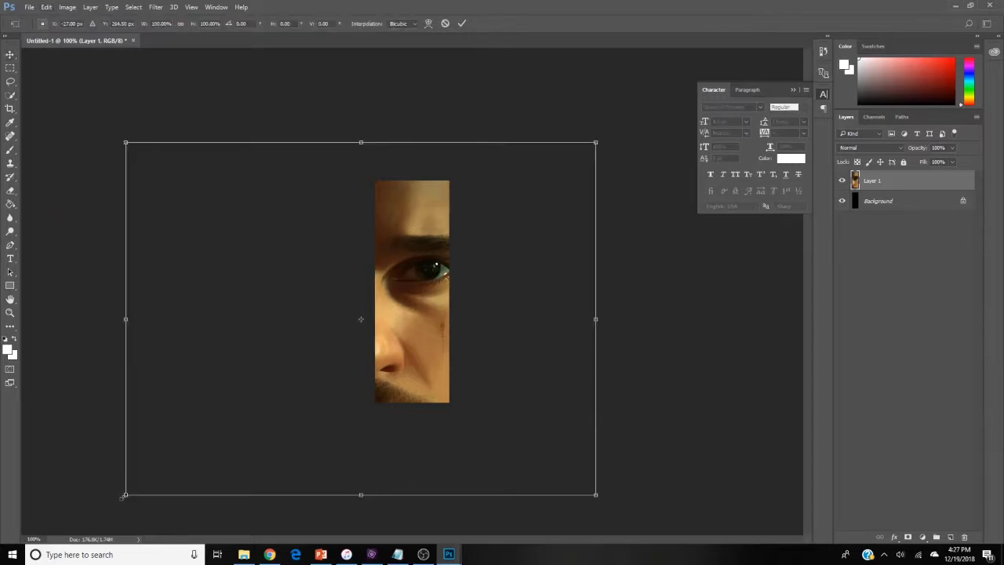
{"action": "left_click_drag", "start_coordinate": [123, 496], "coordinate": [321, 348]}
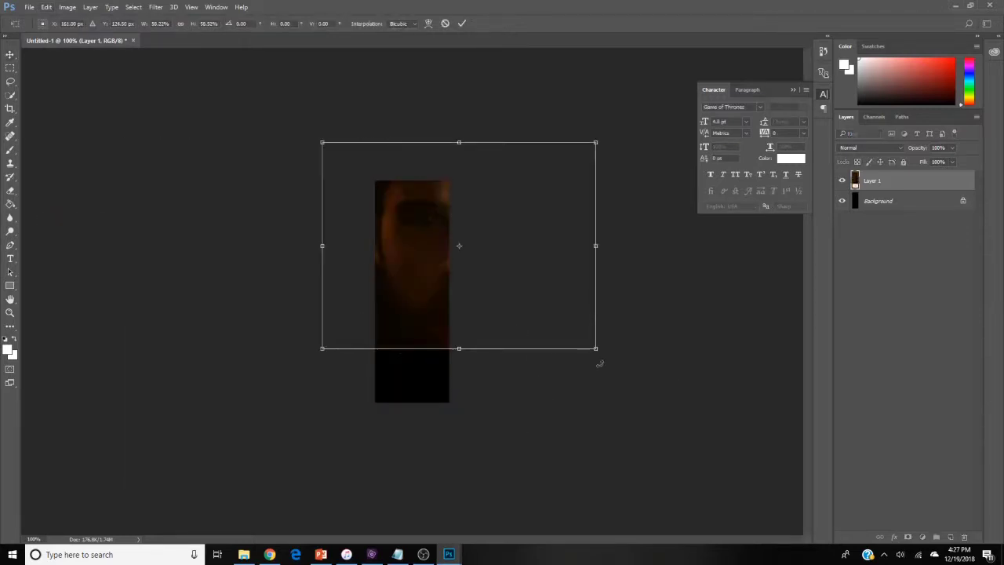
{"action": "mouse_move", "coordinate": [596, 348]}
{"action": "left_mouse_down"}
{"action": "mouse_move", "coordinate": [493, 291]}
{"action": "mouse_move", "coordinate": [496, 280]}
{"action": "left_mouse_up"}
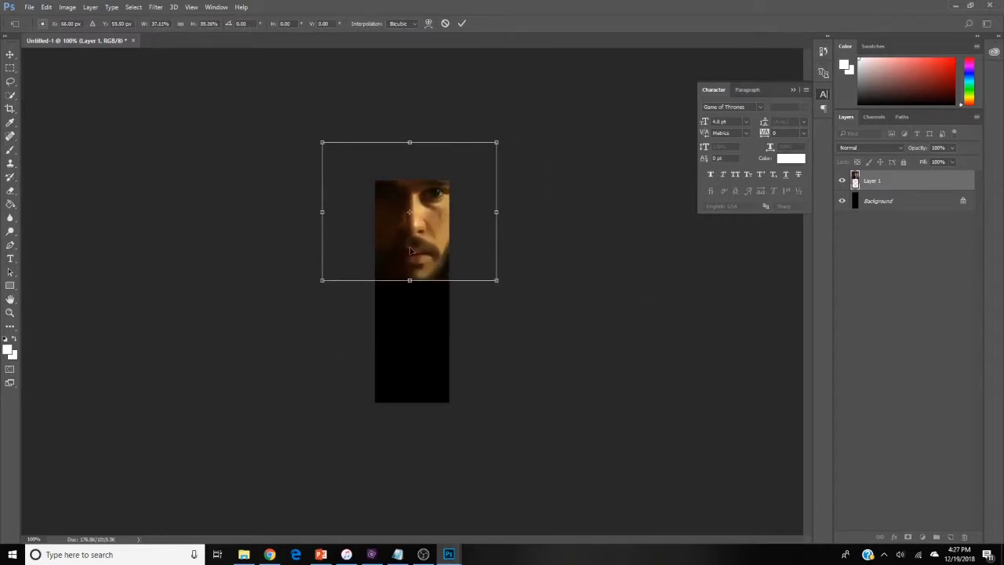
{"action": "left_click_drag", "start_coordinate": [409, 250], "coordinate": [401, 334]}
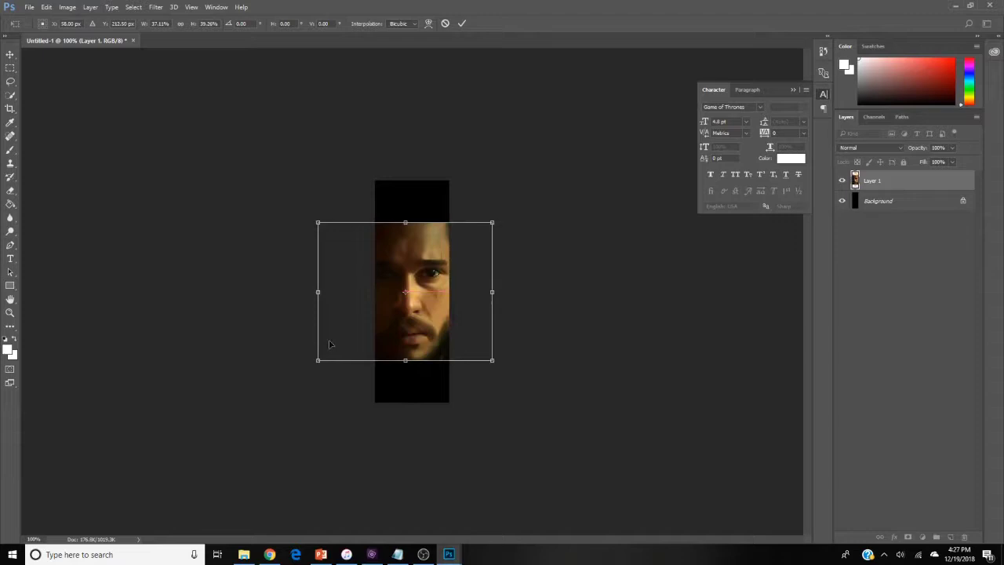
{"action": "left_click_drag", "start_coordinate": [317, 222], "coordinate": [331, 245]}
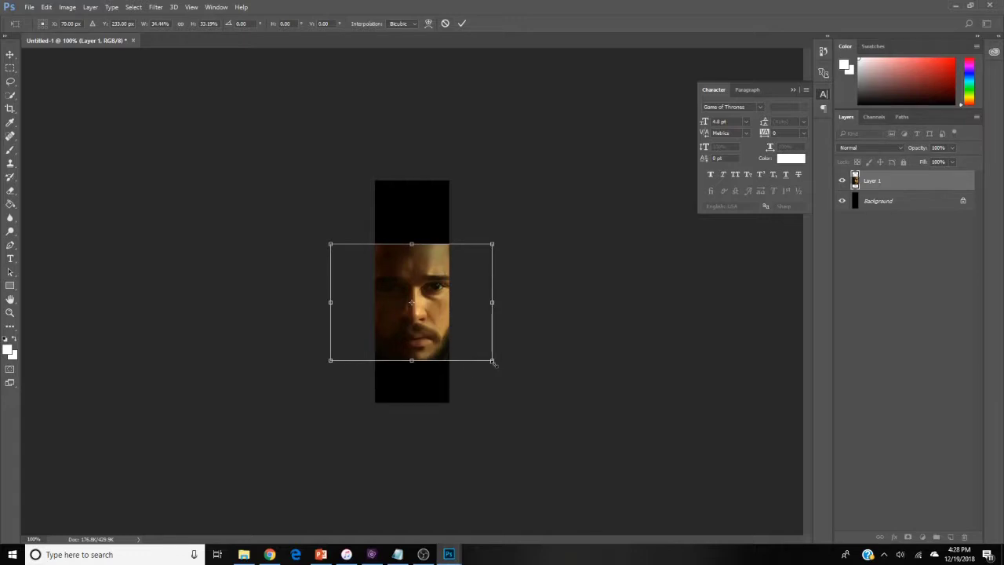
{"action": "left_click_drag", "start_coordinate": [492, 302], "coordinate": [476, 304]}
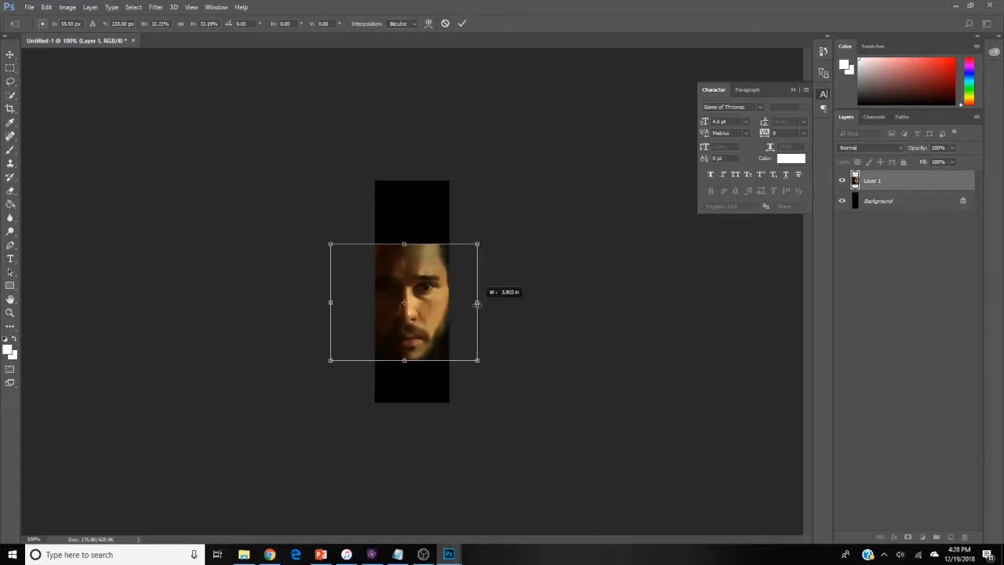
{"action": "left_click_drag", "start_coordinate": [331, 302], "coordinate": [350, 303]}
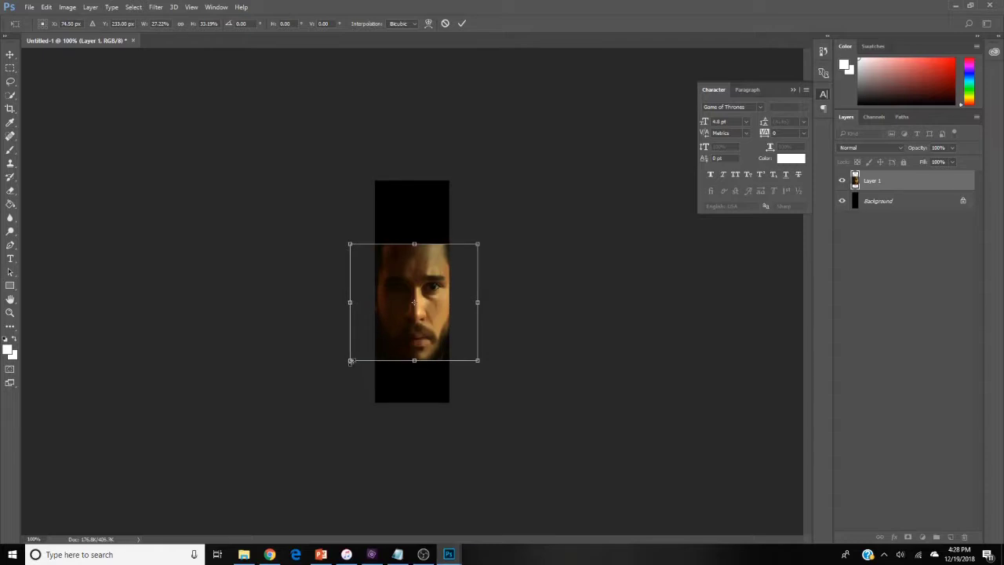
Step: Fine-tune the portrait's size and position in the lower half, then apply the transformation
{"action": "left_click_drag", "start_coordinate": [352, 361], "coordinate": [367, 348]}
{"action": "left_click_drag", "start_coordinate": [478, 348], "coordinate": [468, 339]}
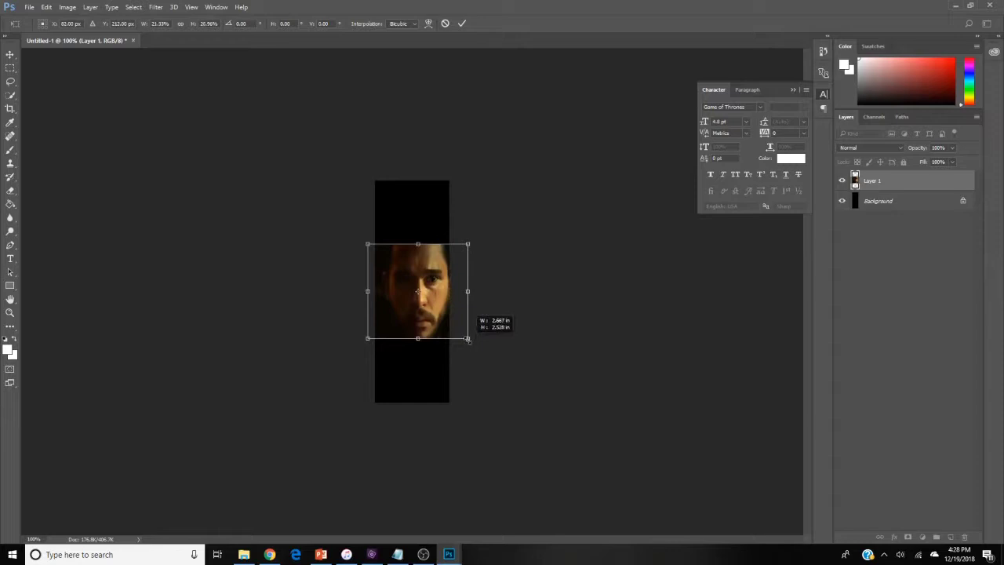
{"action": "left_click_drag", "start_coordinate": [413, 313], "coordinate": [413, 355]}
{"action": "left_click_drag", "start_coordinate": [462, 258], "coordinate": [464, 257]}
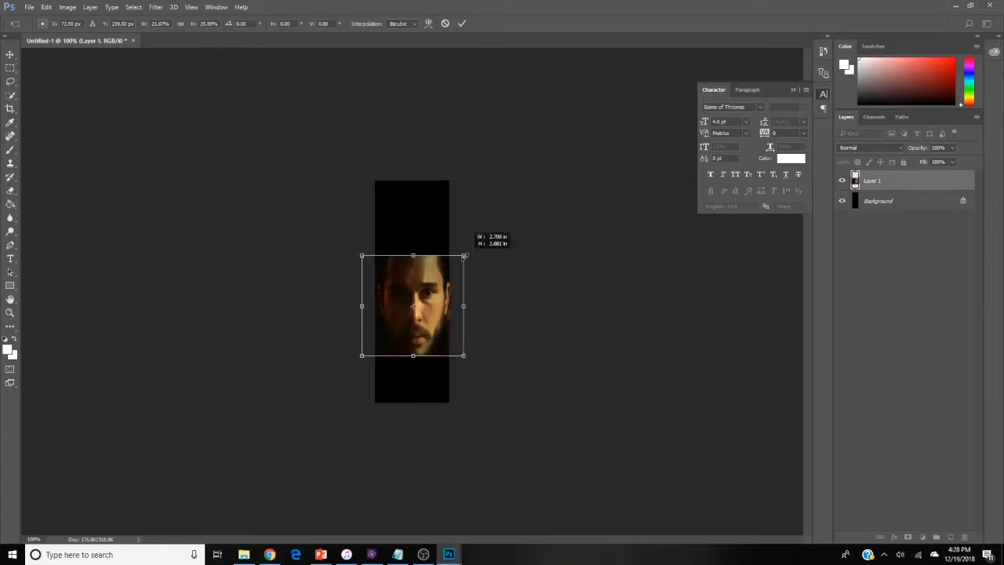
{"action": "mouse_move", "coordinate": [412, 318]}
{"action": "left_mouse_down"}
{"action": "mouse_move", "coordinate": [411, 348]}
{"action": "mouse_move", "coordinate": [411, 336]}
{"action": "left_mouse_up"}
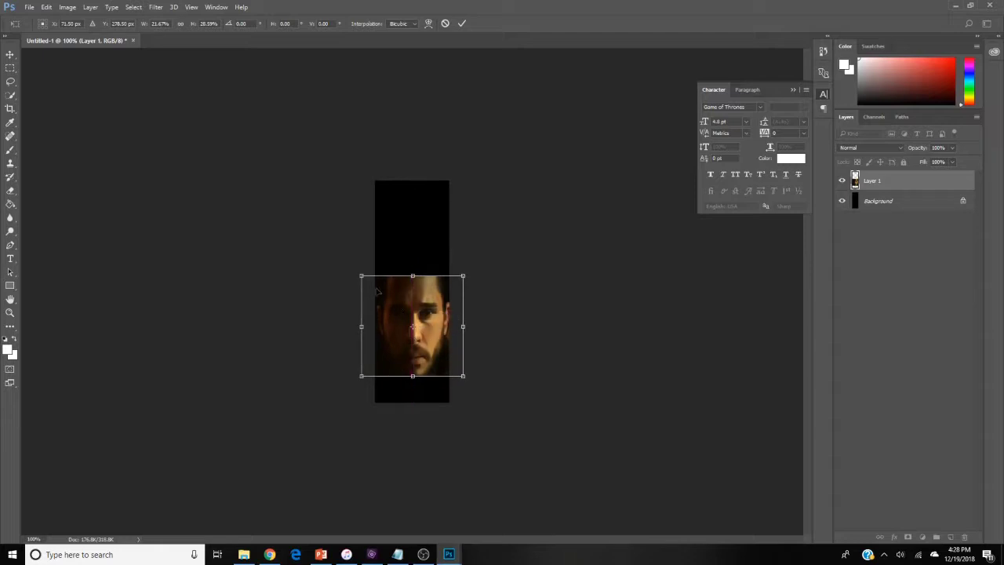
{"action": "left_click_drag", "start_coordinate": [361, 275], "coordinate": [359, 274]}
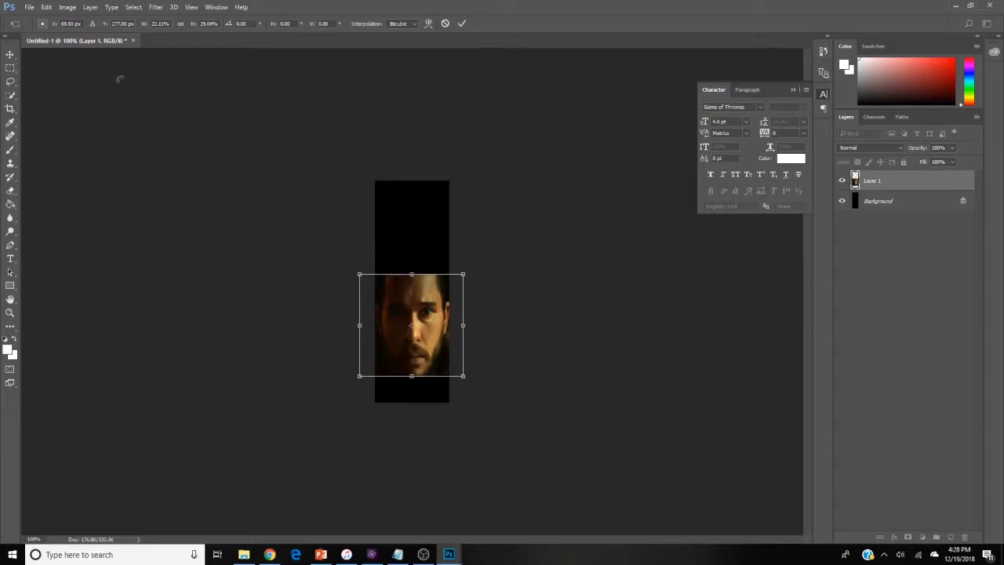
{"action": "left_click", "coordinate": [11, 55]}
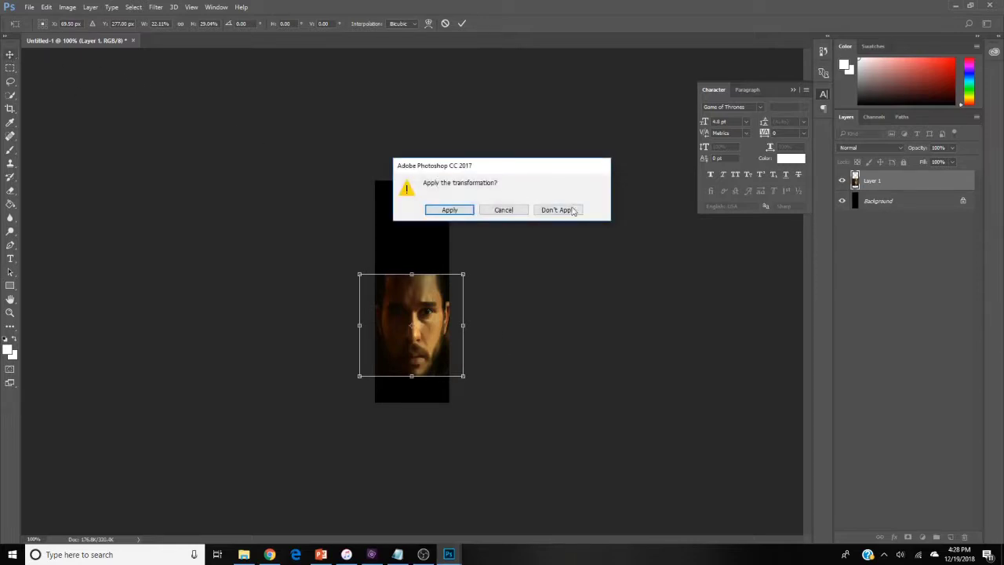
{"action": "left_click", "coordinate": [450, 210]}
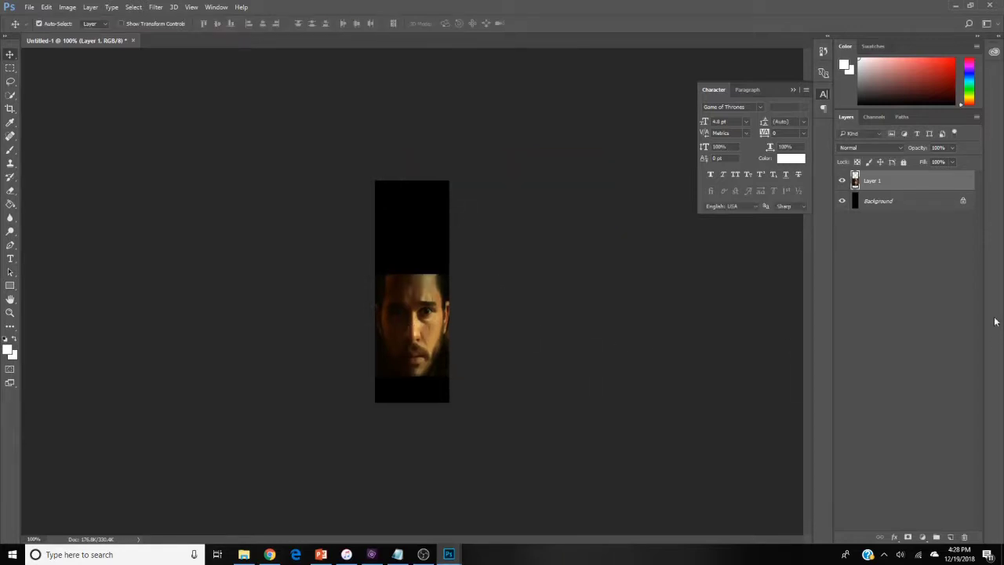
Step: Unlock the Background as Layer 0 and merge the visible layers into it
{"action": "left_click", "coordinate": [963, 203]}
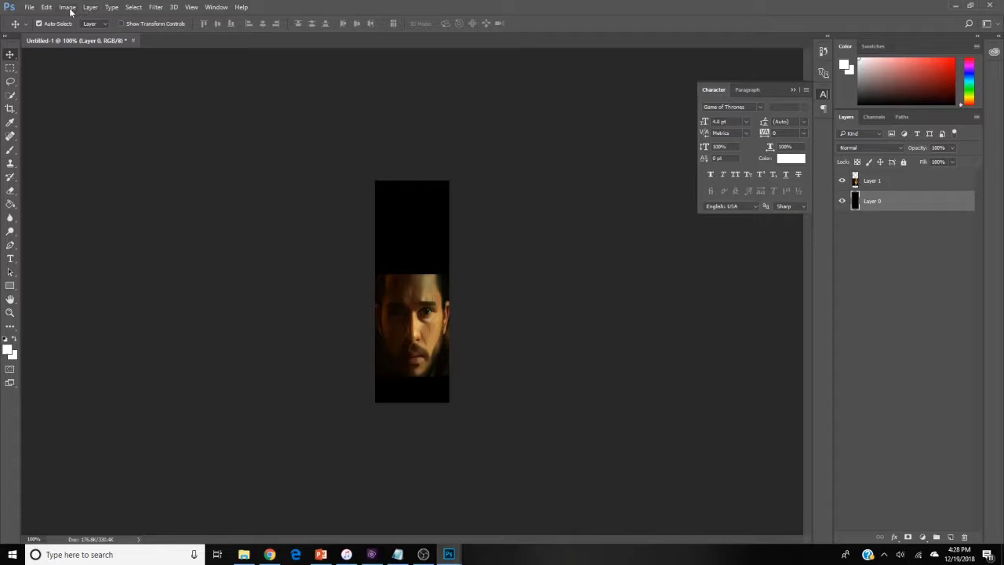
{"action": "left_click", "coordinate": [93, 10]}
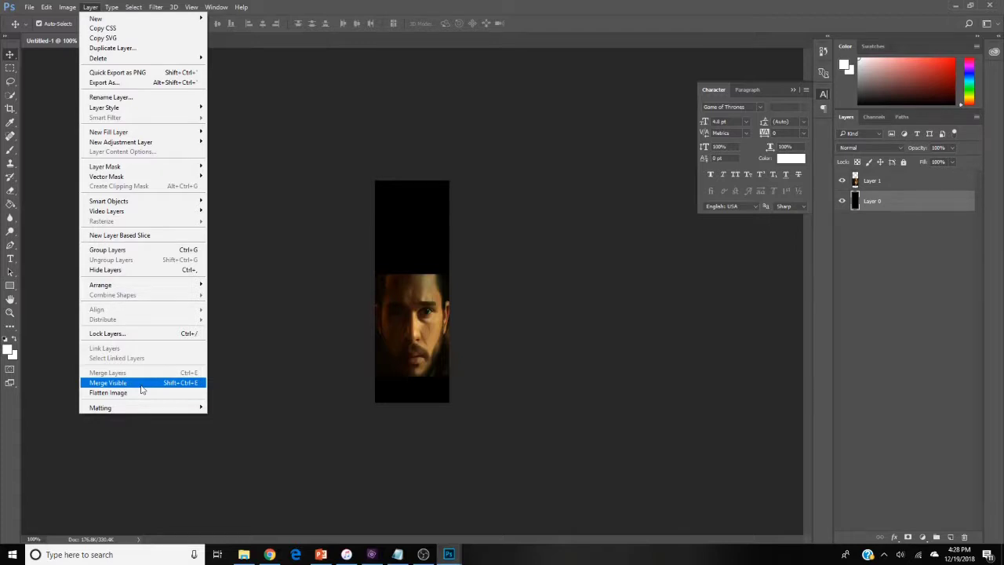
{"action": "left_click", "coordinate": [142, 384]}
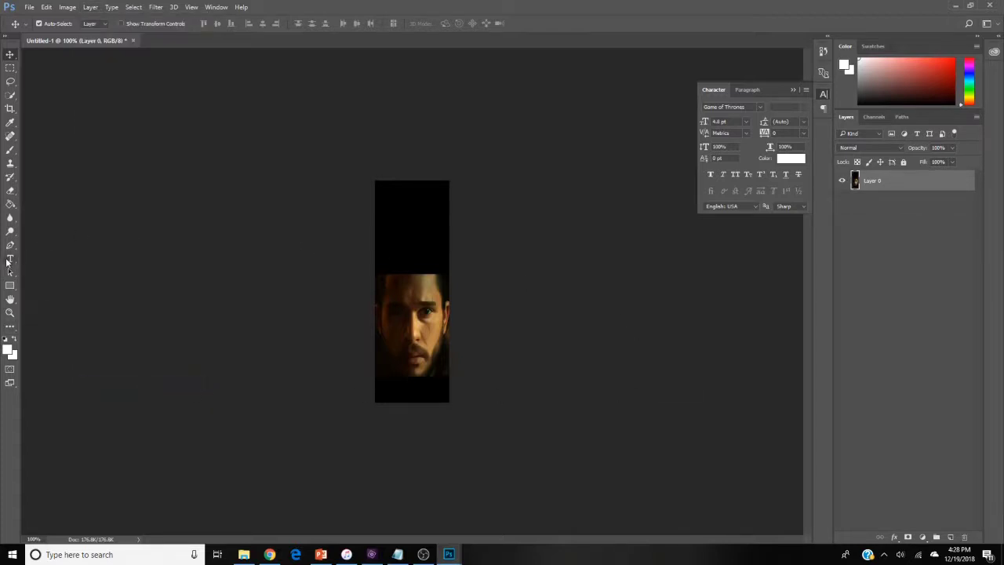
{"action": "left_click", "coordinate": [10, 259]}
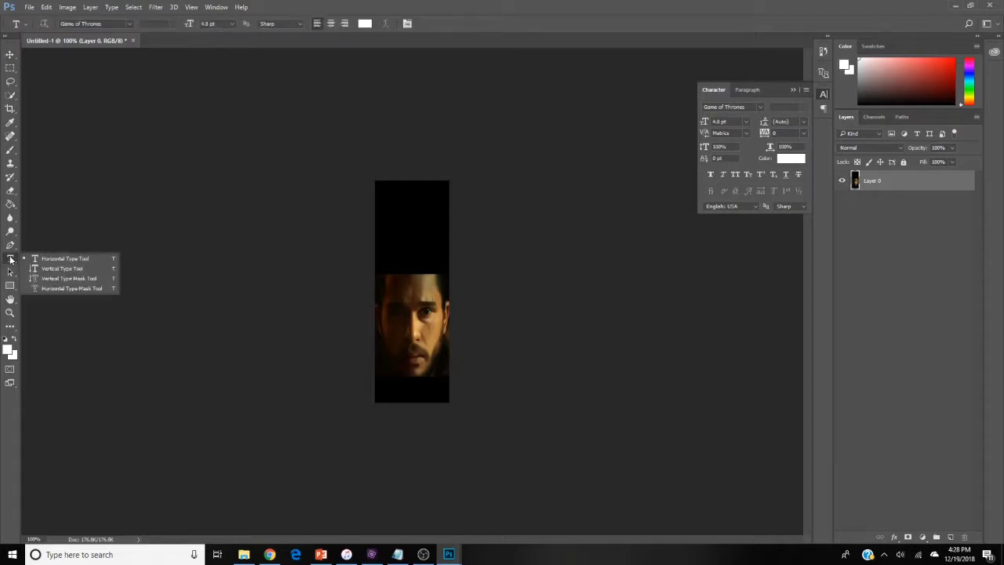
Step: Add centred 13.5 pt text 'ALL HAIL / THE KING IN THE NORTH' near the bookmark top
{"action": "left_click", "coordinate": [43, 259]}
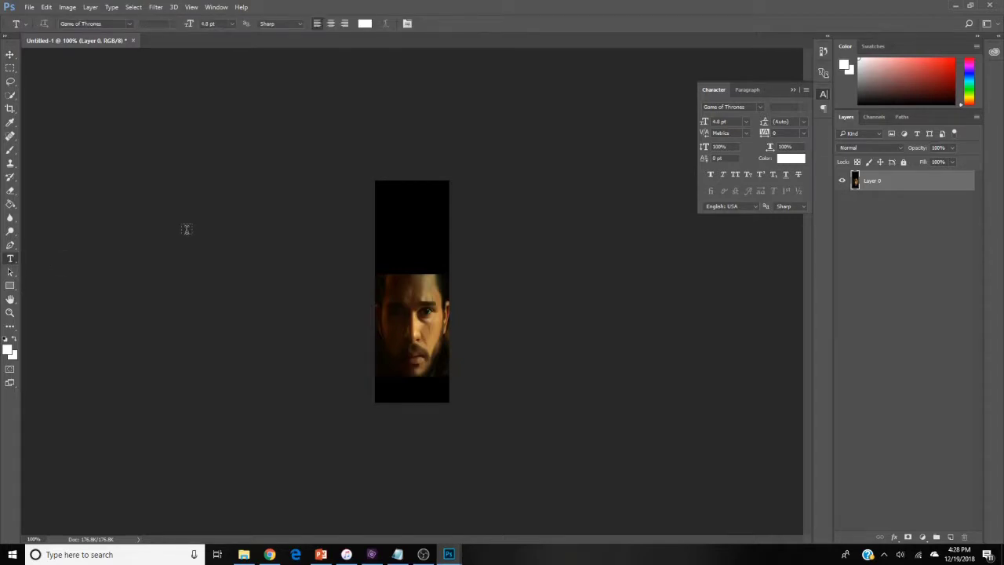
{"action": "left_click", "coordinate": [330, 24]}
{"action": "left_click", "coordinate": [389, 220]}
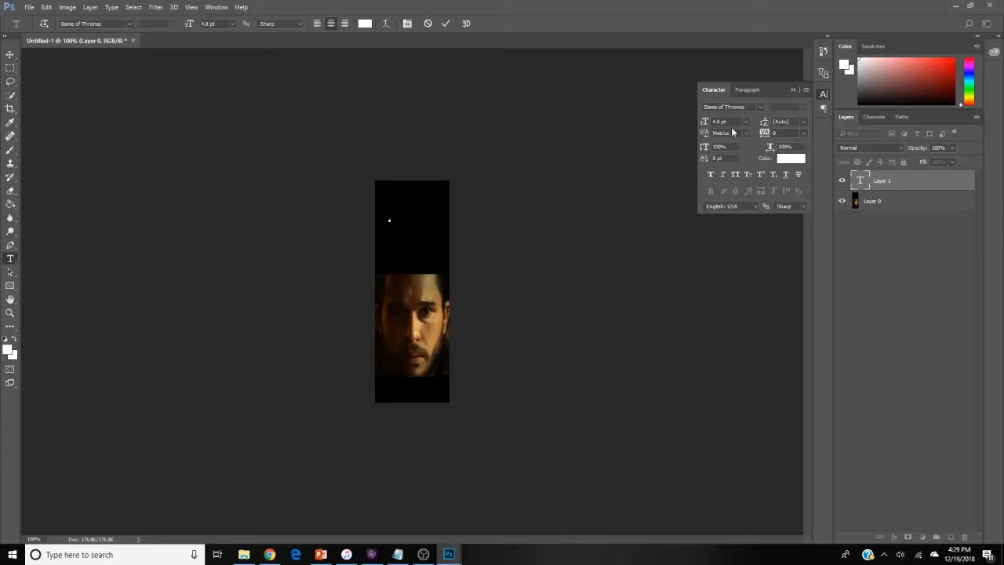
{"action": "type", "text": "13.5"}
{"action": "key", "text": "Return"}
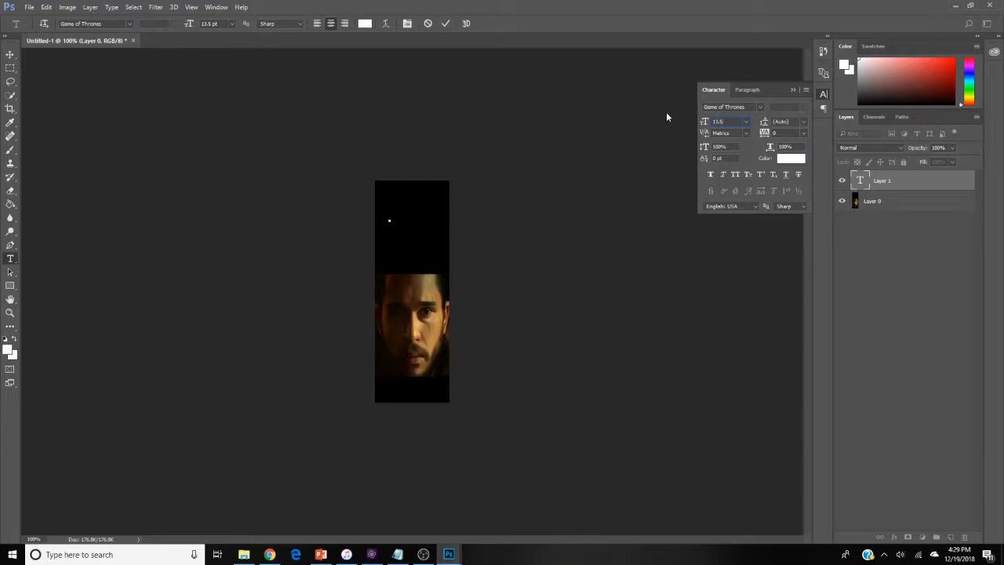
{"action": "type", "text": "A"}
{"action": "type", "text": "LL HAI"}
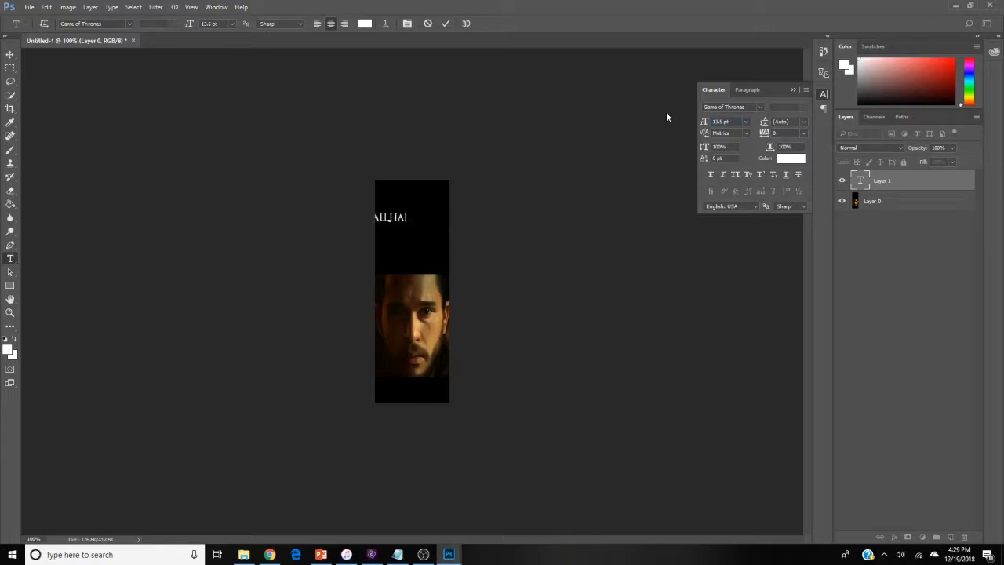
{"action": "type", "text": "L"}
{"action": "left_click_drag", "start_coordinate": [393, 241], "coordinate": [416, 243]}
{"action": "key", "text": "Return"}
{"action": "type", "text": "T"}
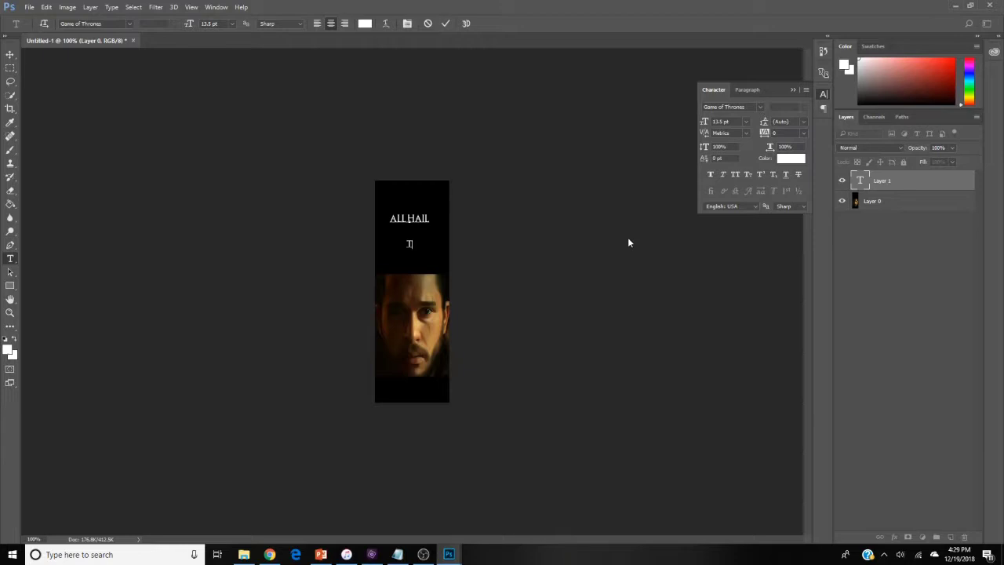
{"action": "type", "text": "HE"}
{"action": "type", "text": " K"}
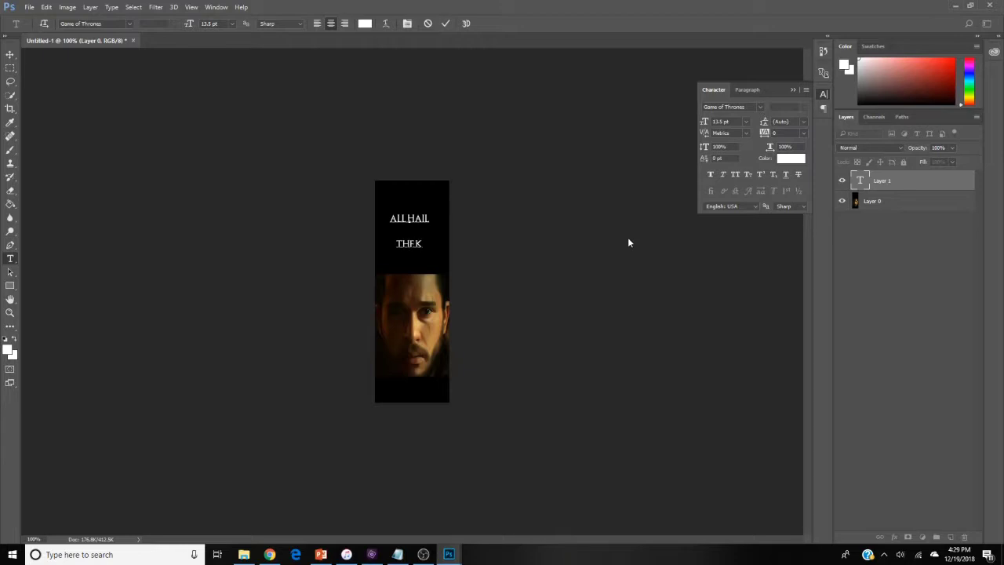
{"action": "type", "text": "IN"}
{"action": "type", "text": "G"}
{"action": "type", "text": "IN THE"}
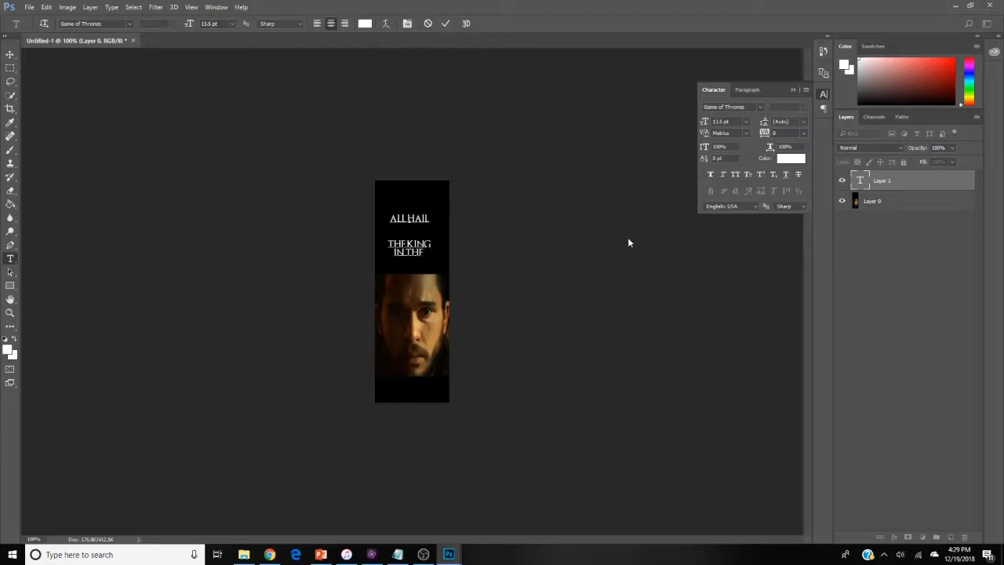
{"action": "type", "text": " NORTH"}
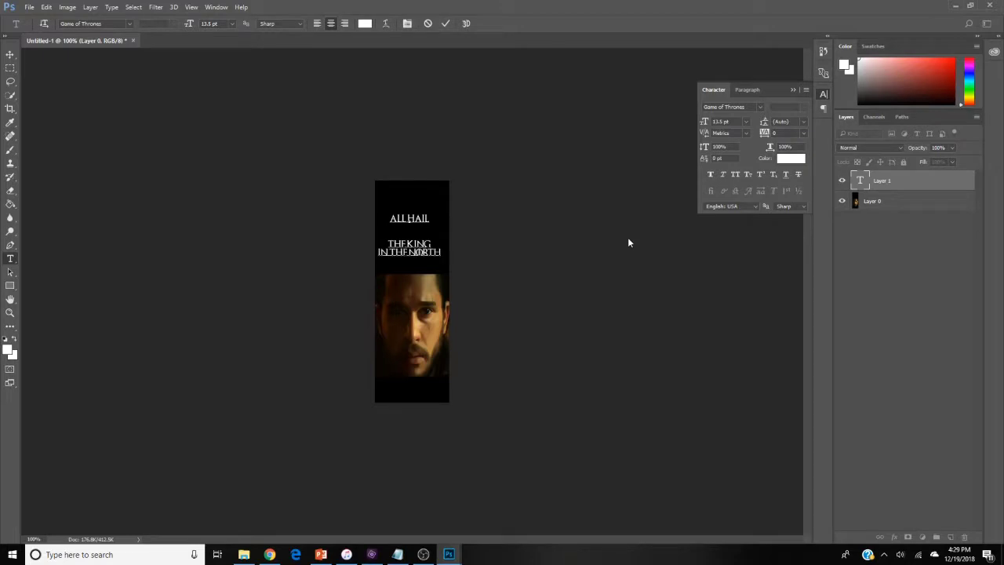
{"action": "left_click_drag", "start_coordinate": [439, 273], "coordinate": [442, 273]}
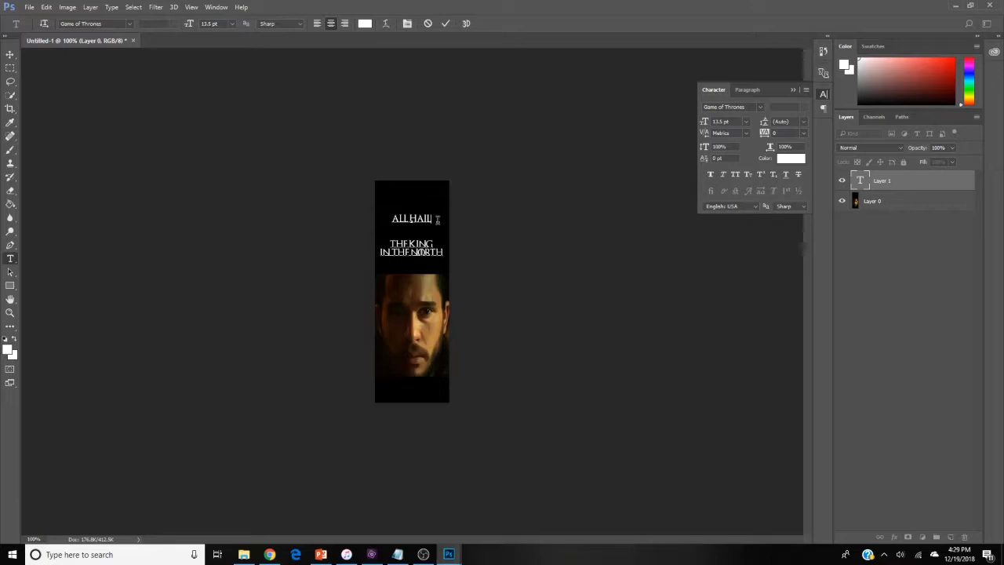
Step: Set 'ALL HAIL' to 14 pt and 'THE KING IN THE NORTH' to 15 pt, adding line spacing
{"action": "left_click_drag", "start_coordinate": [438, 220], "coordinate": [385, 215]}
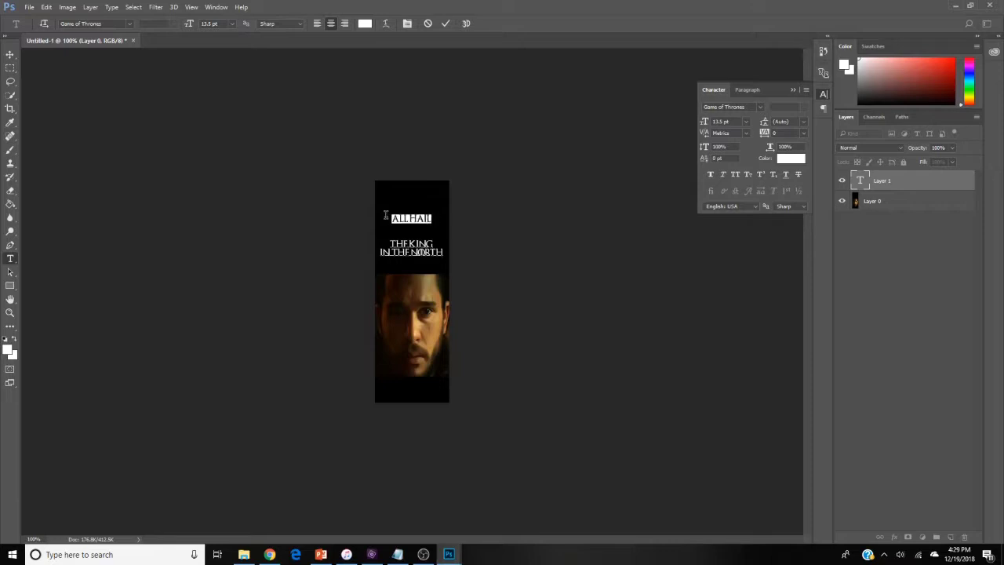
{"action": "left_click", "coordinate": [746, 123]}
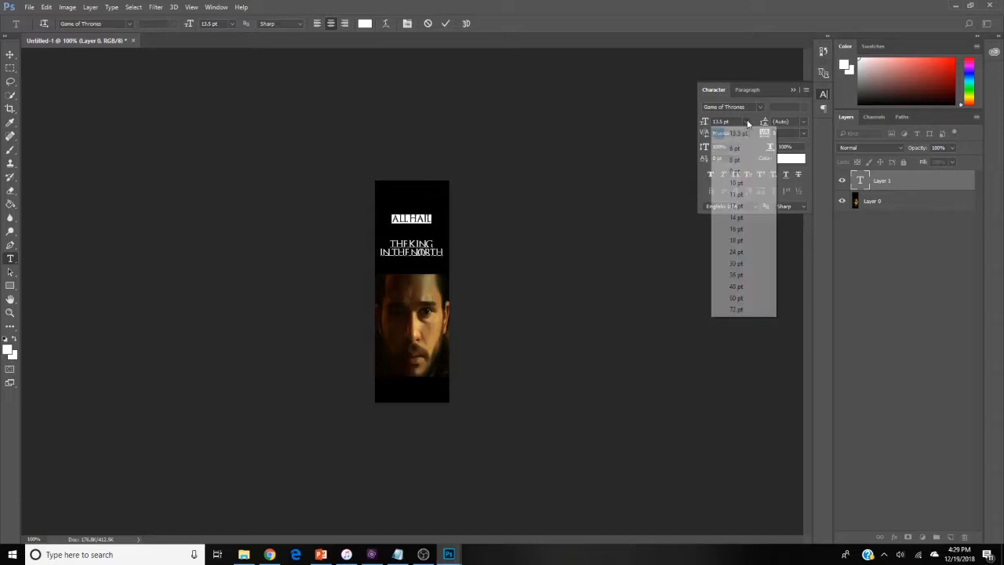
{"action": "left_click", "coordinate": [746, 122]}
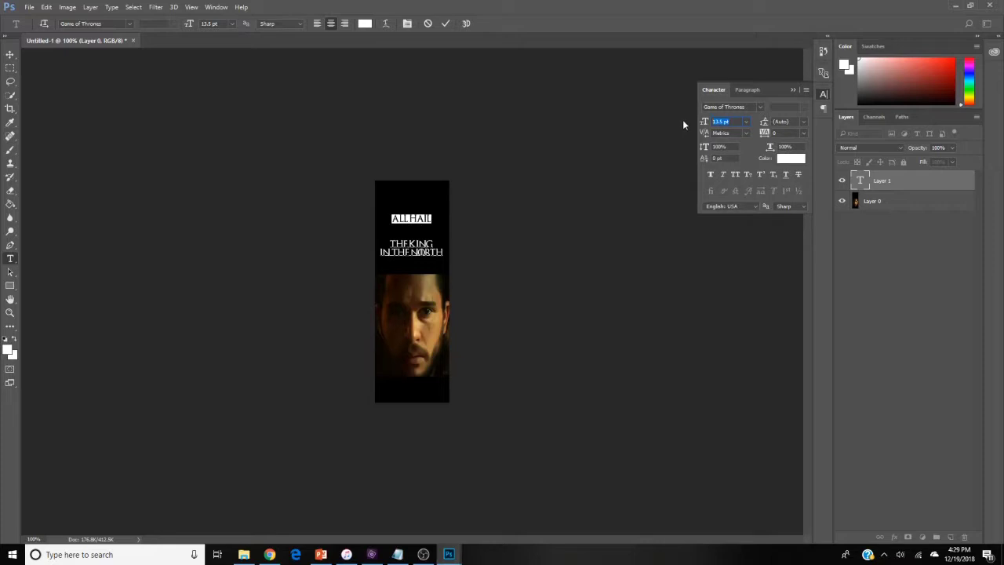
{"action": "type", "text": "14"}
{"action": "key", "text": "Return"}
{"action": "left_click_drag", "start_coordinate": [444, 255], "coordinate": [381, 244]}
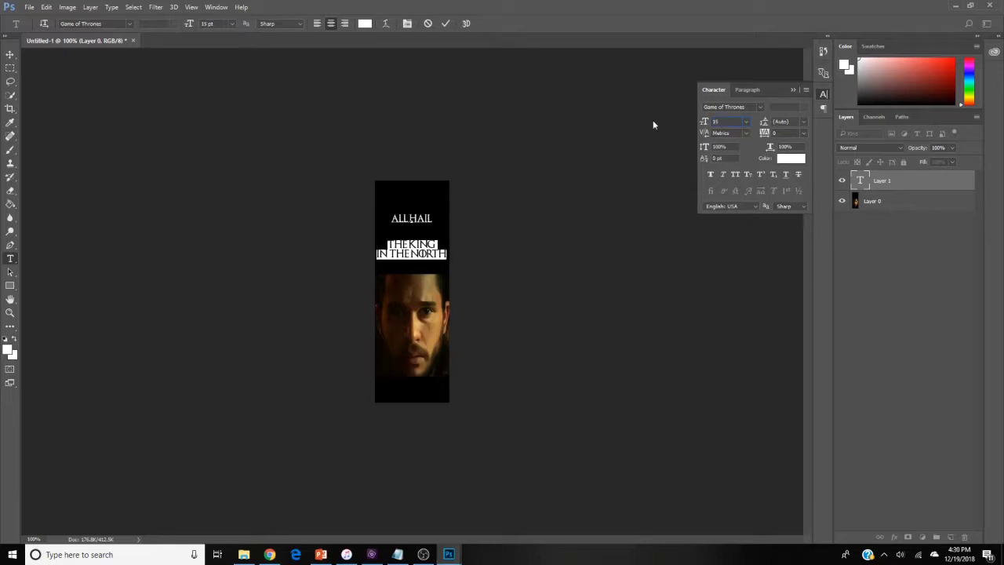
{"action": "type", "text": "15"}
{"action": "key", "text": "Return"}
{"action": "left_click_drag", "start_coordinate": [430, 266], "coordinate": [430, 279]}
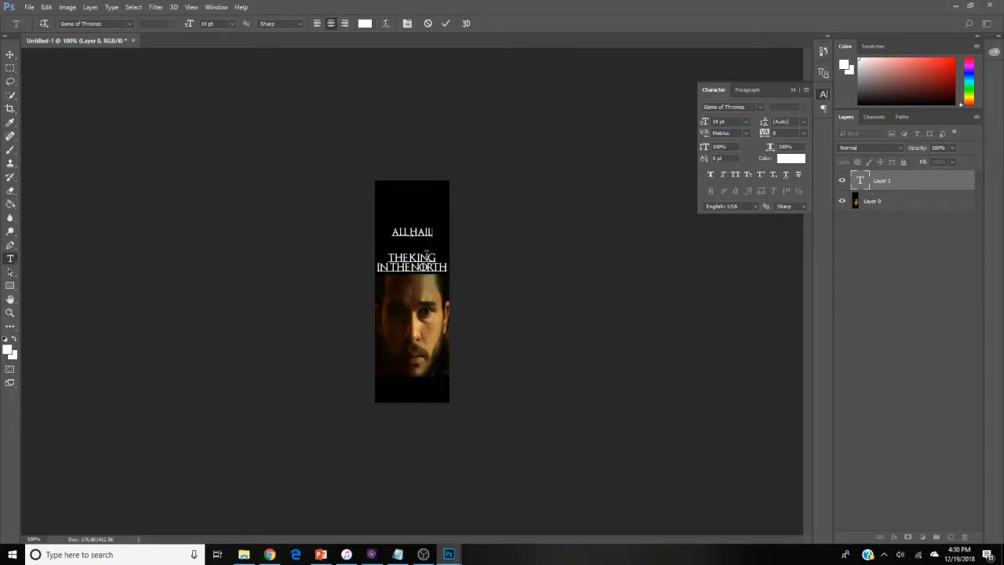
{"action": "key", "text": "Return"}
{"action": "key", "text": "shift+Up"}
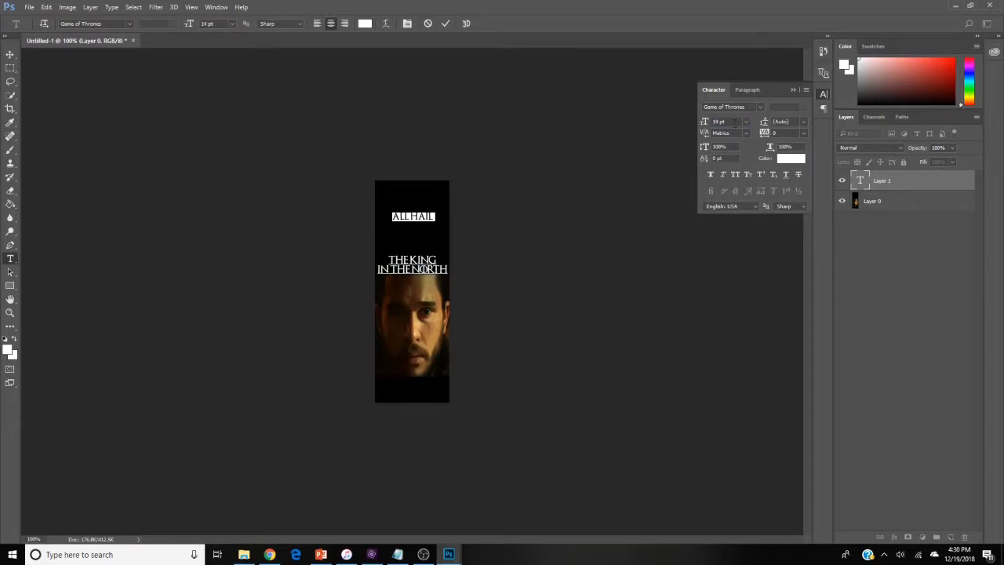
{"action": "key", "text": "Down"}
Step: Add 'LONG MAY HE REIGN' at the bookmark bottom at 11 pt and commit it
{"action": "left_click", "coordinate": [383, 392]}
{"action": "type", "text": "LONG MAY HE REIGN"}
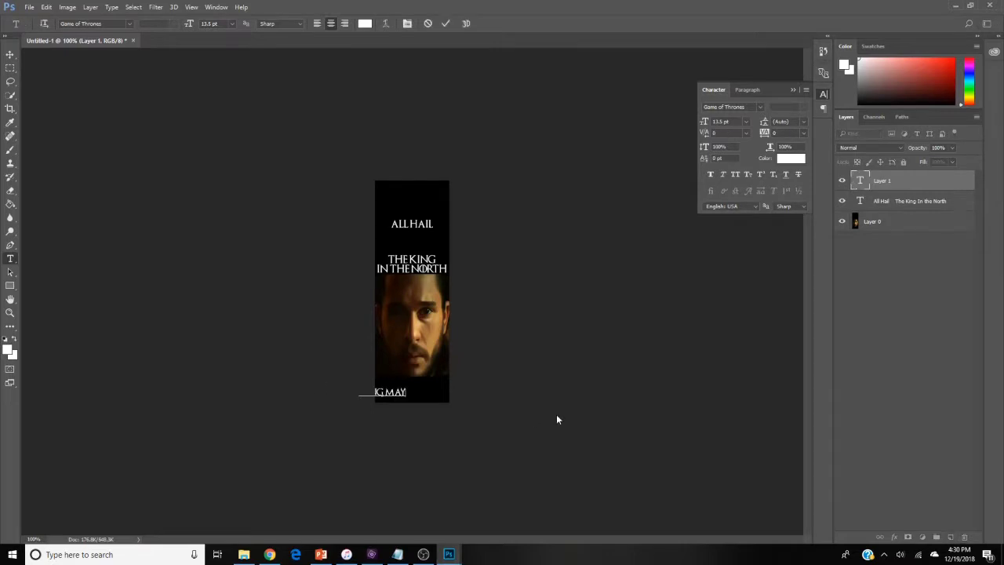
{"action": "key", "text": "ctrl+a"}
{"action": "key", "text": "ctrl+shift+comma"}
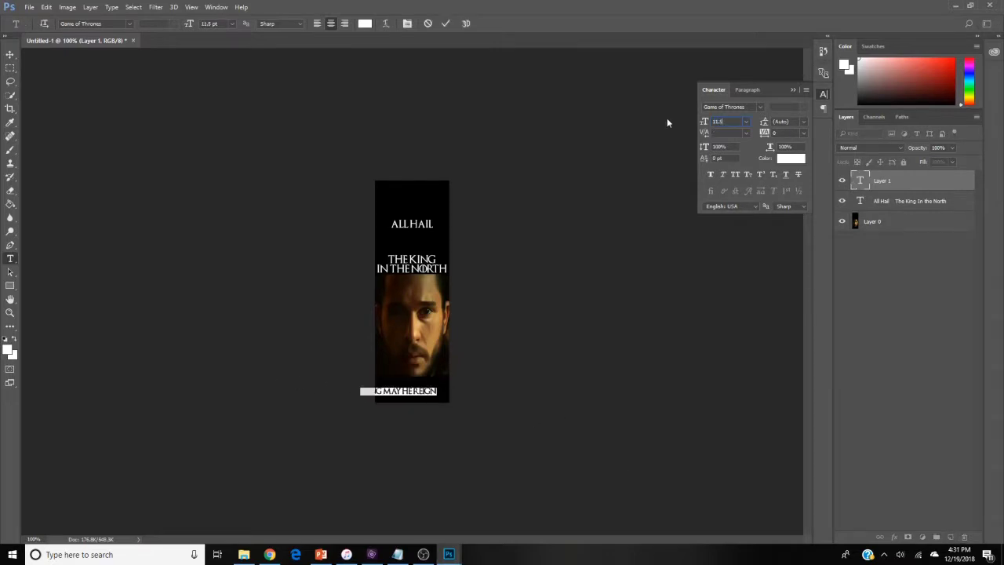
{"action": "type", "text": "11"}
{"action": "key", "text": "Return"}
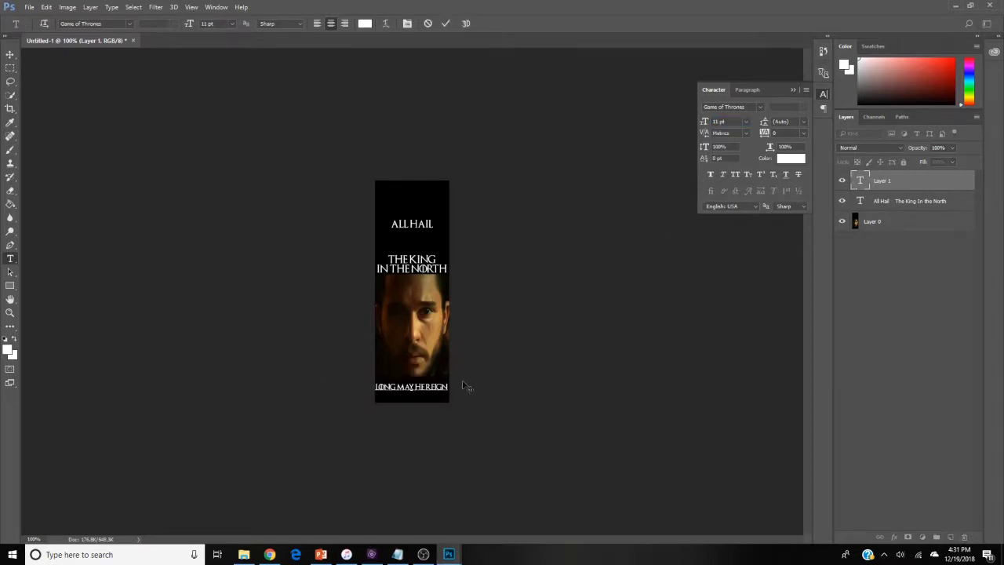
{"action": "key", "text": "ctrl+Return"}
{"action": "key", "text": "v"}
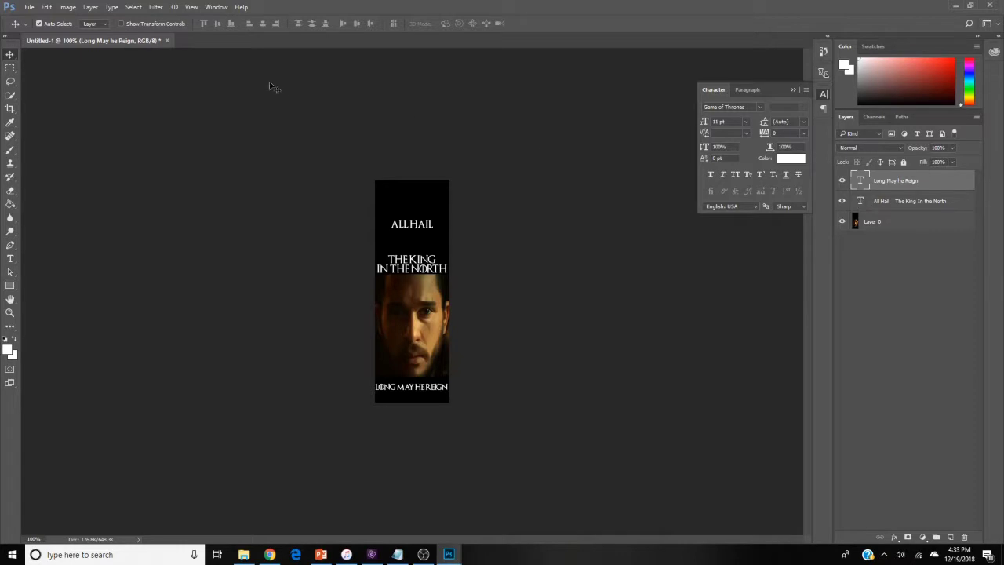
Step: Merge visible layers, then widen the canvas to 10 cm anchored at right-middle
{"action": "left_click", "coordinate": [69, 7]}
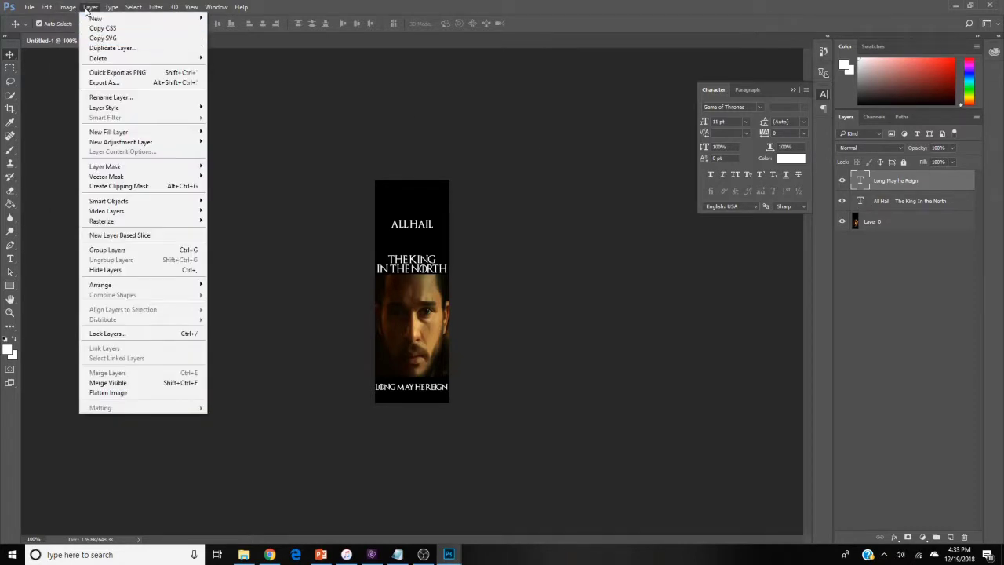
{"action": "left_click", "coordinate": [129, 385]}
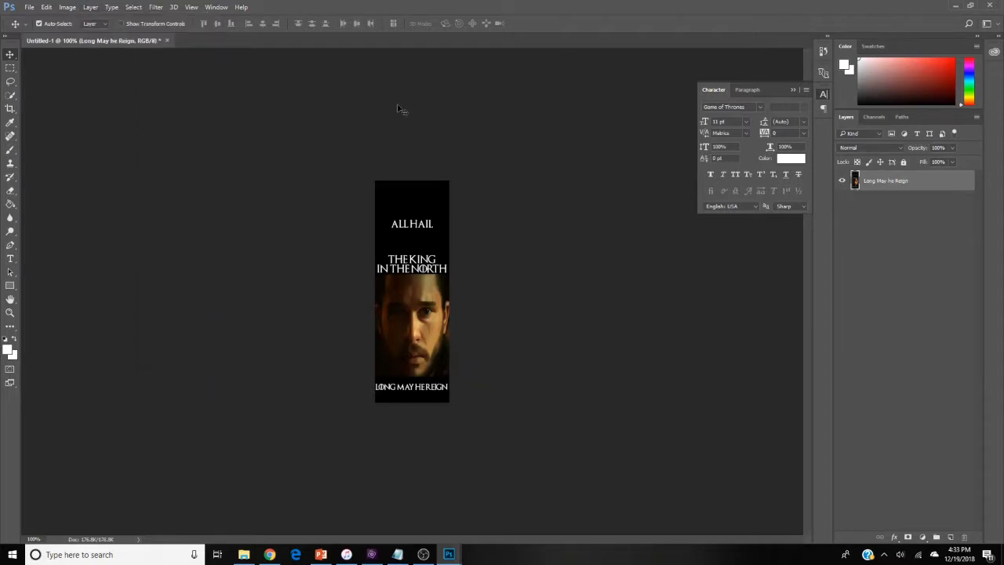
{"action": "left_click", "coordinate": [67, 8]}
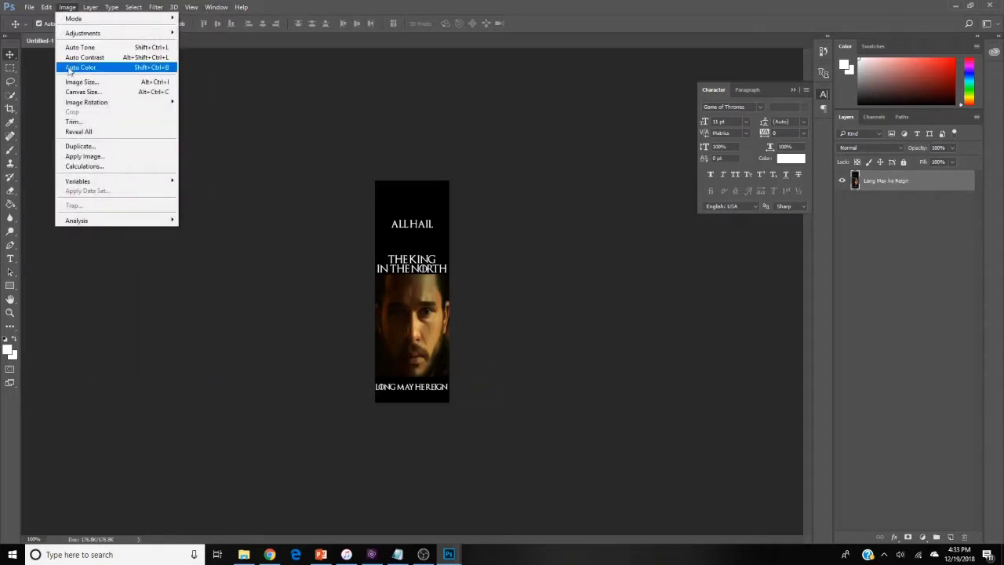
{"action": "left_click", "coordinate": [77, 94]}
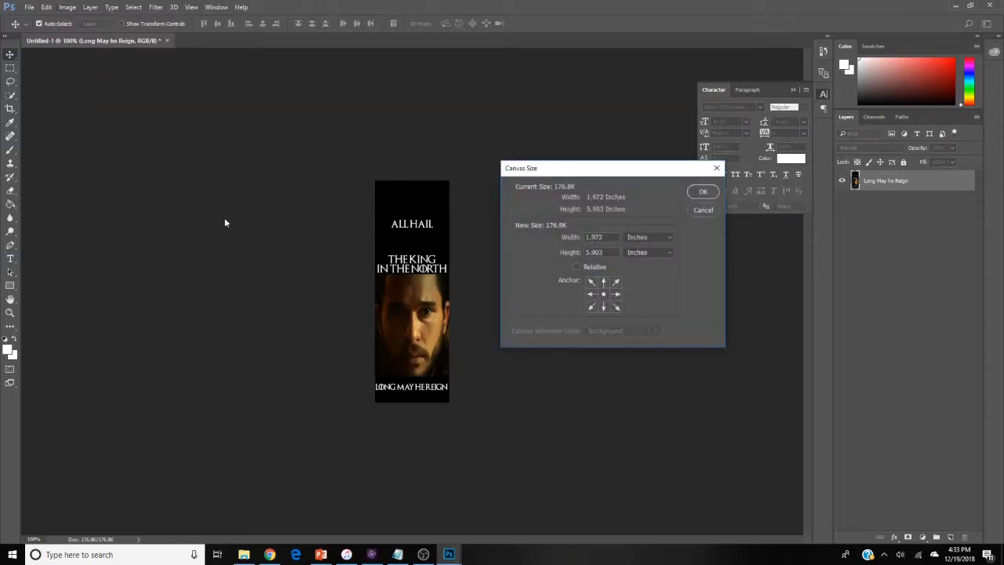
{"action": "left_click", "coordinate": [666, 242]}
{"action": "left_click", "coordinate": [653, 263]}
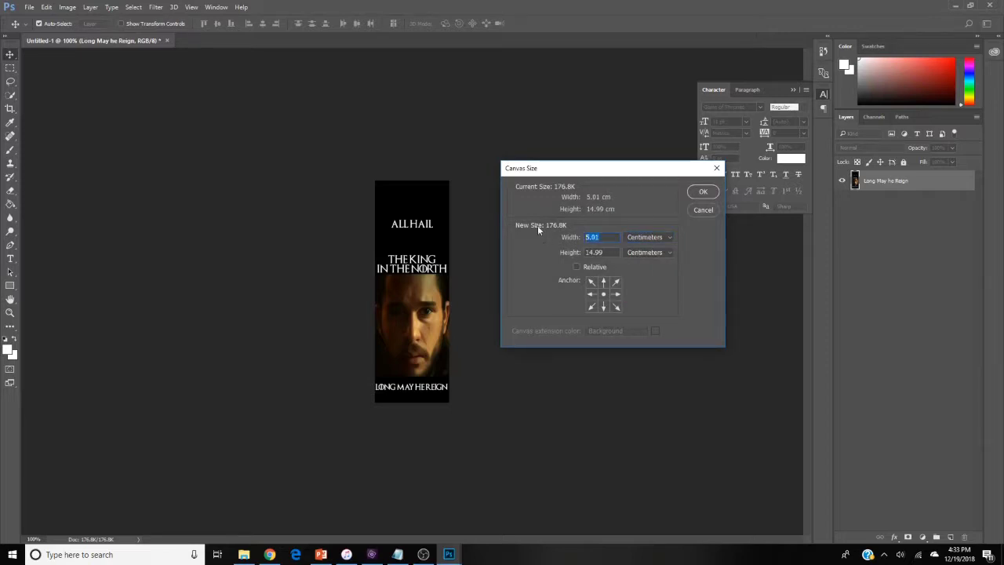
{"action": "type", "text": "10"}
{"action": "left_click", "coordinate": [616, 295]}
{"action": "left_click", "coordinate": [701, 192]}
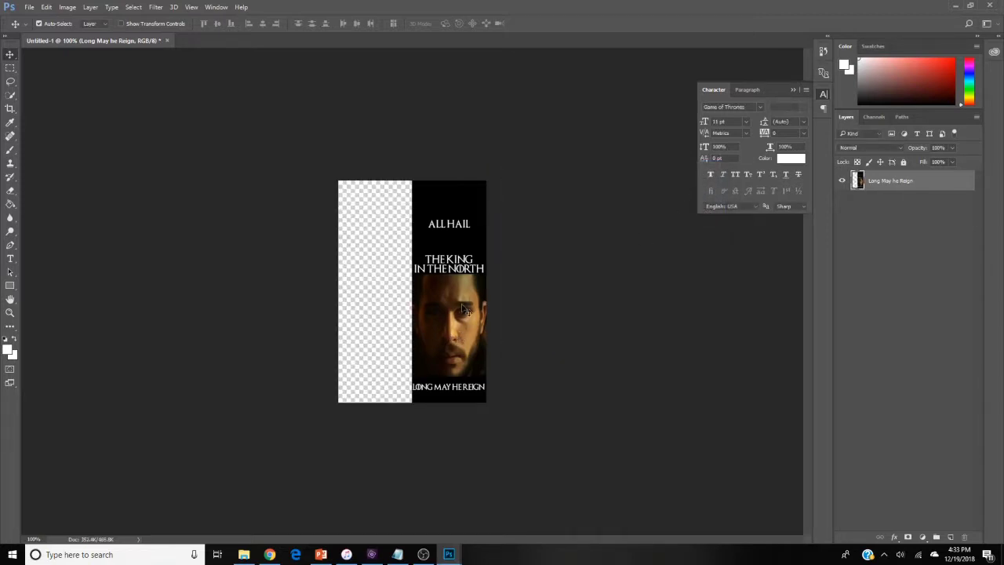
Step: Duplicate the merged bookmark layer and slide the copy flush into the empty left half
{"action": "right_click", "coordinate": [916, 183]}
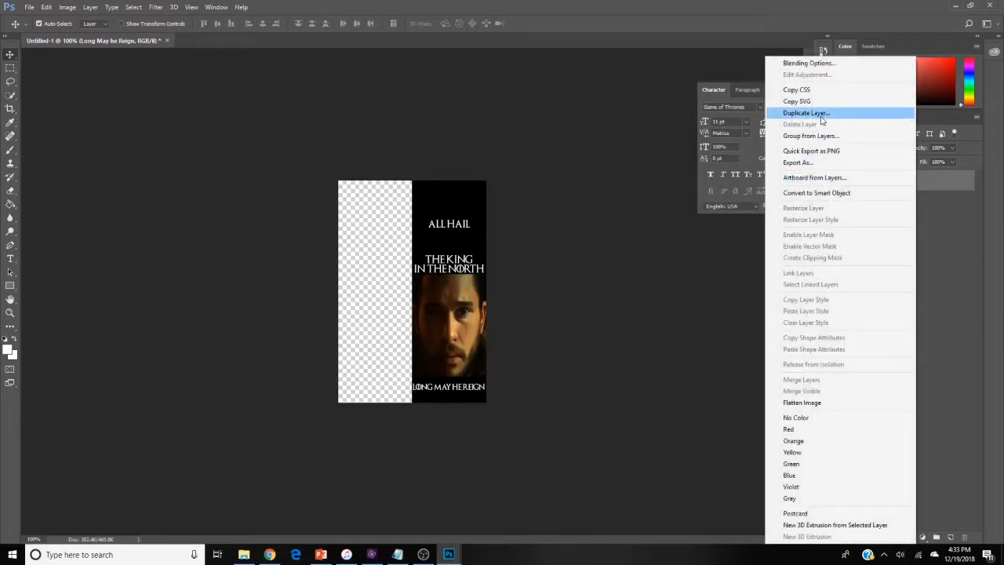
{"action": "left_click", "coordinate": [821, 115]}
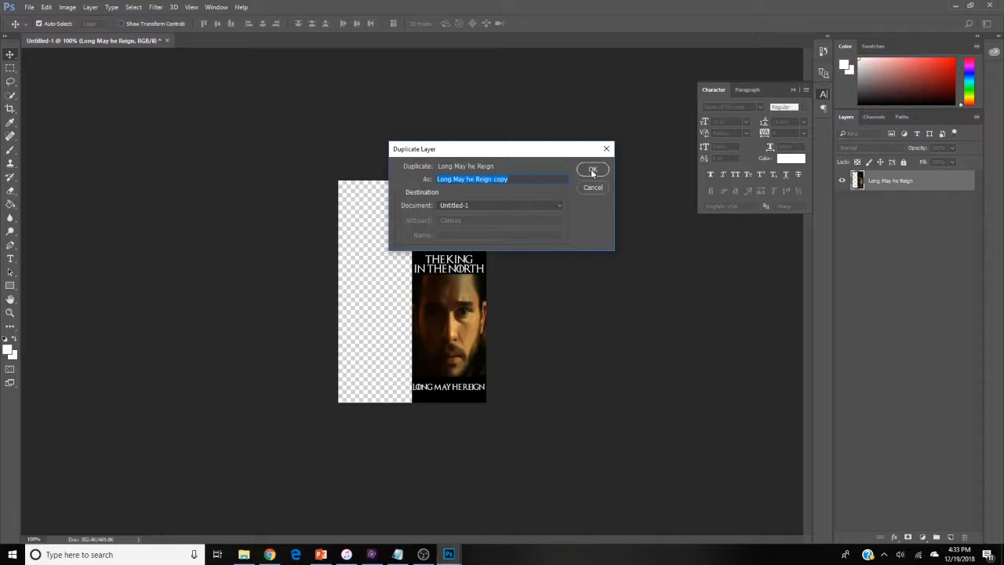
{"action": "left_click", "coordinate": [590, 169]}
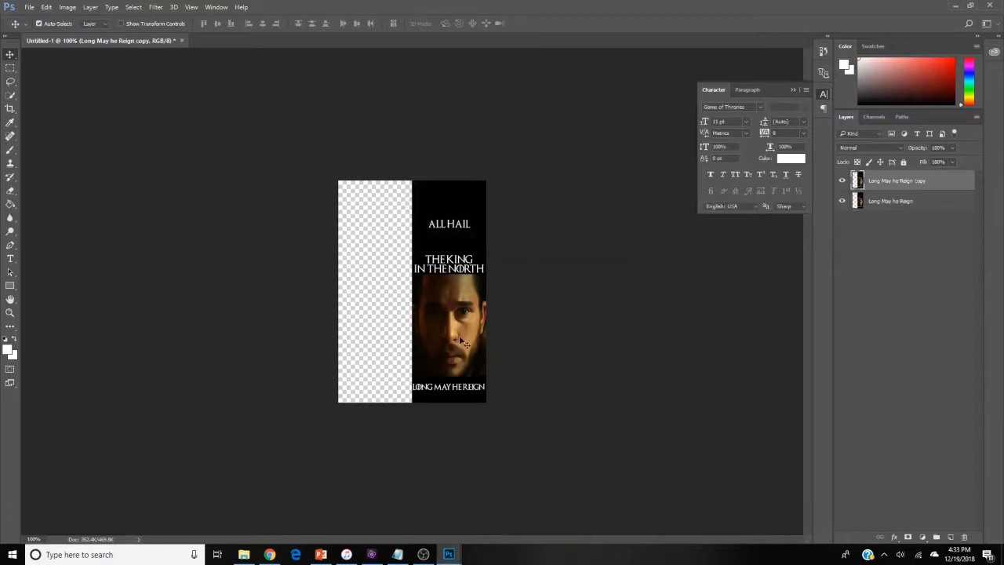
{"action": "left_click_drag", "start_coordinate": [453, 289], "coordinate": [375, 284]}
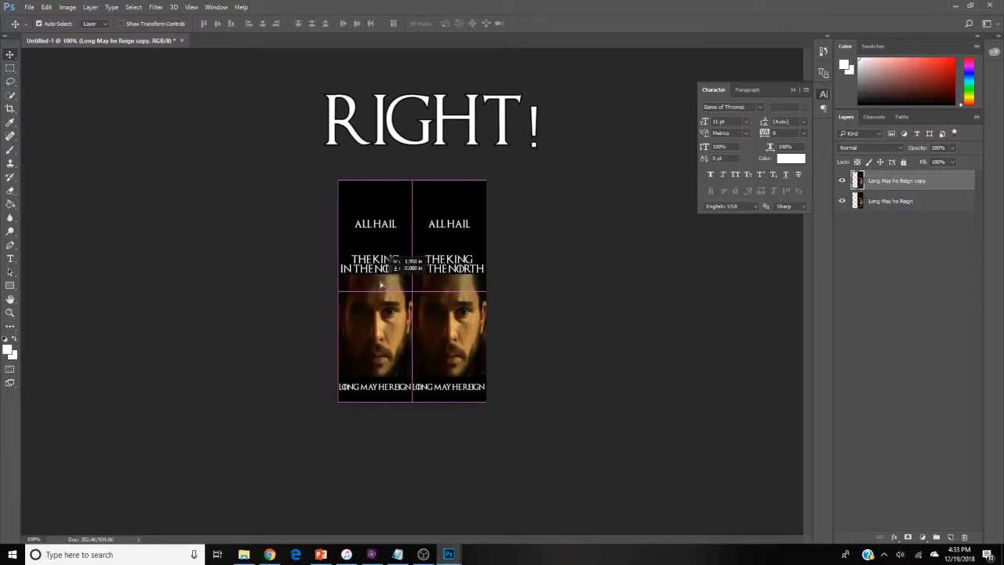
{"action": "left_click", "coordinate": [557, 336]}
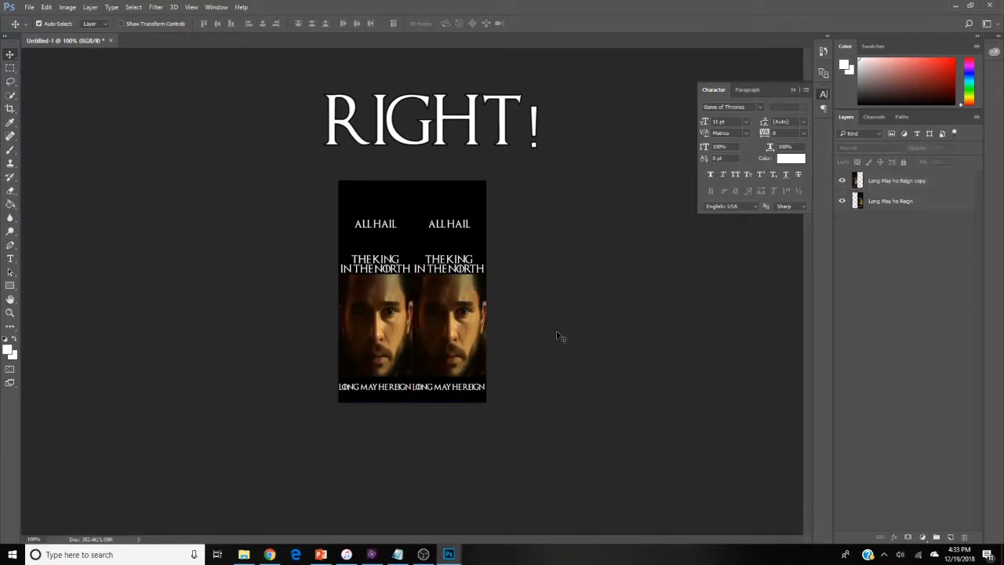
Step: Save the design as PNG over the existing Desktop JSGBookmark.png, accepting the PNG options
{"action": "left_click", "coordinate": [29, 7]}
{"action": "left_click", "coordinate": [79, 124]}
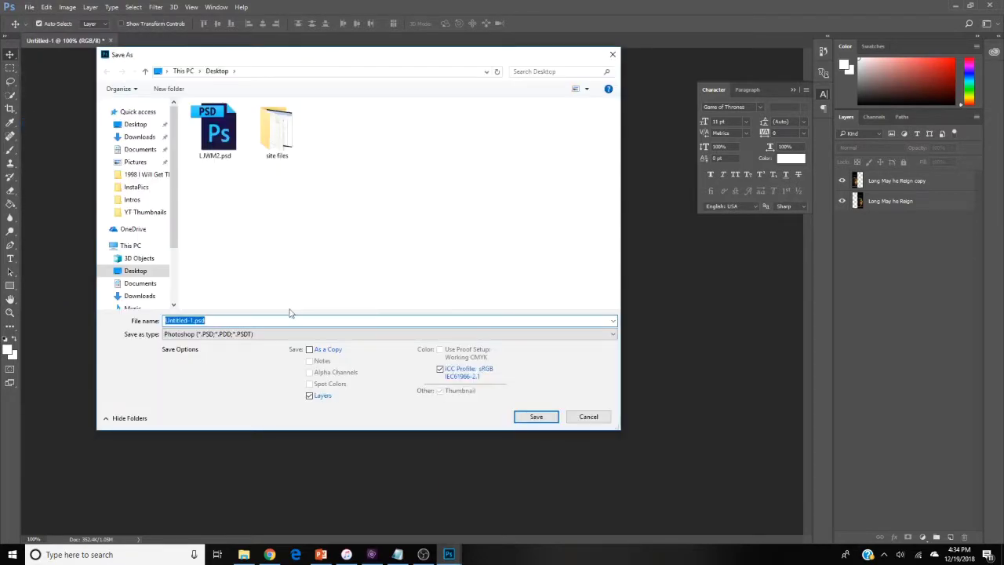
{"action": "left_click", "coordinate": [281, 335]}
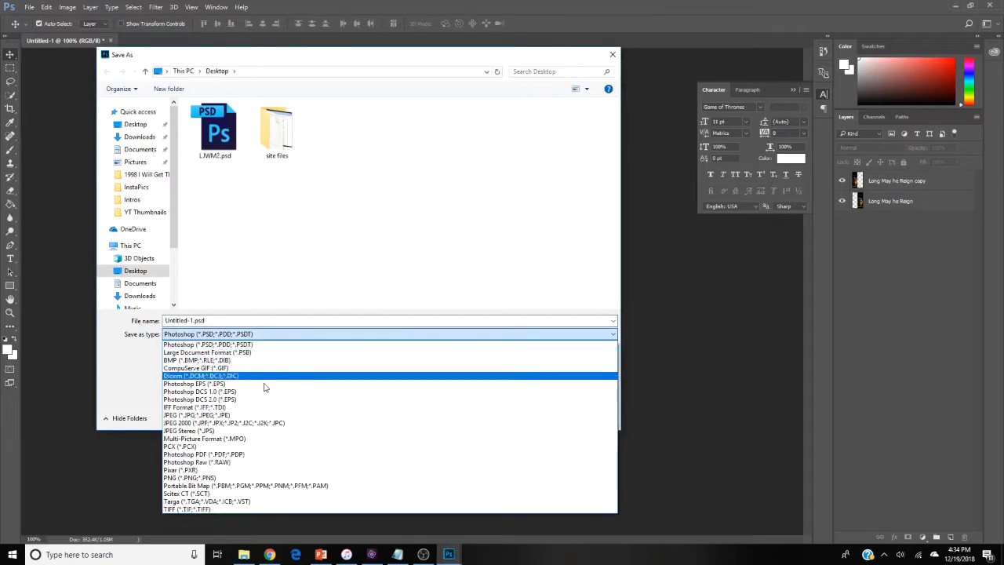
{"action": "left_click", "coordinate": [242, 478]}
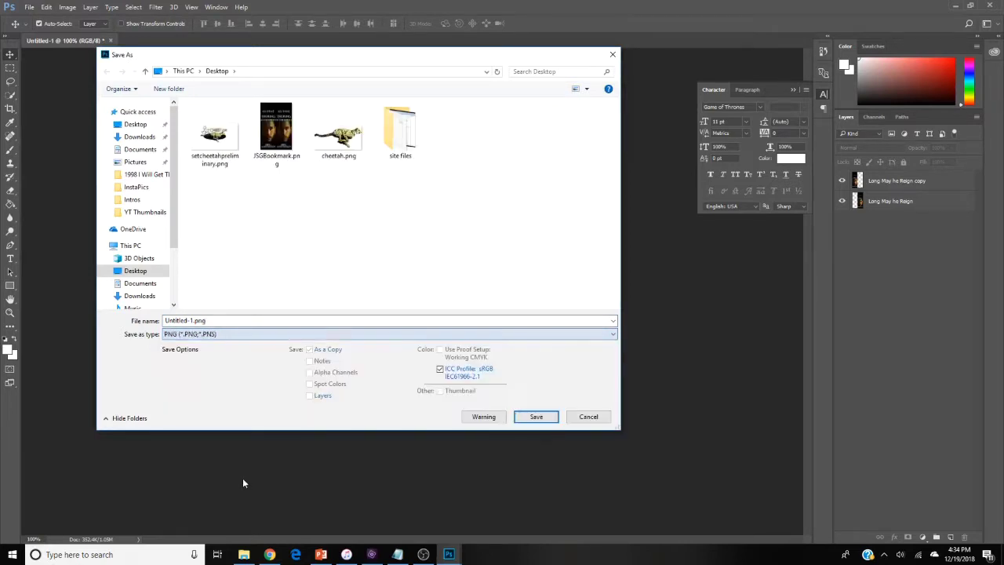
{"action": "double_click", "coordinate": [206, 321]}
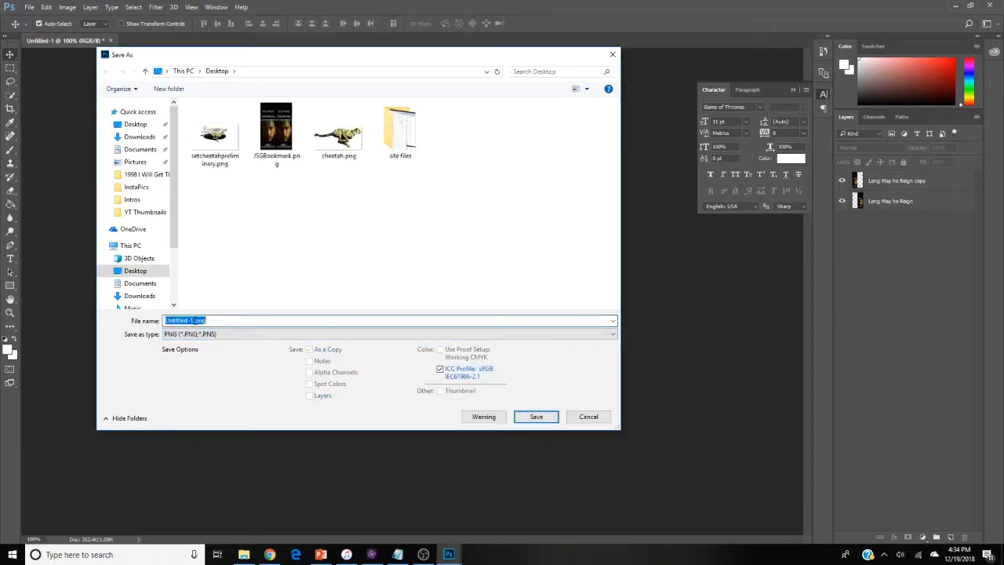
{"action": "left_click", "coordinate": [275, 167]}
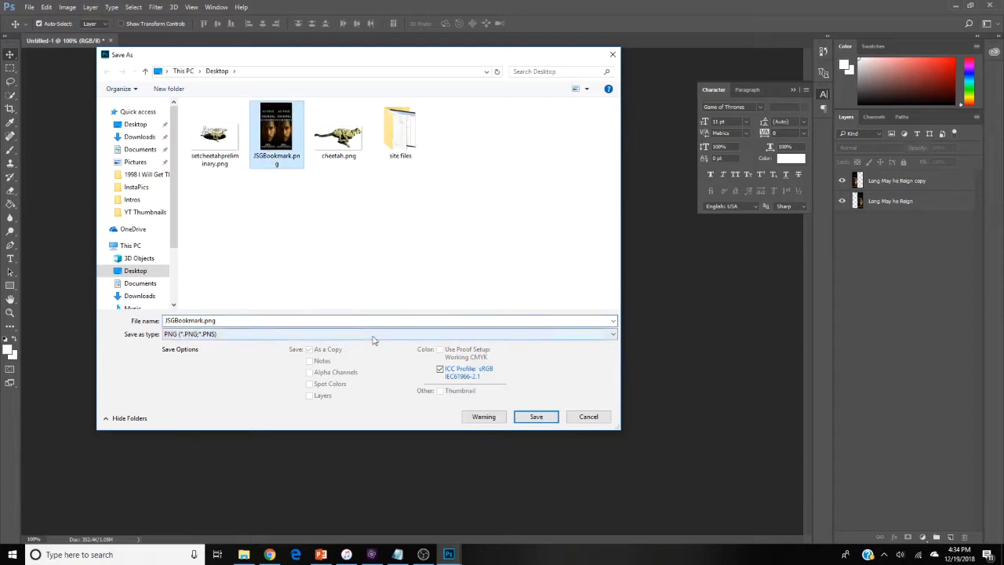
{"action": "left_click", "coordinate": [520, 420]}
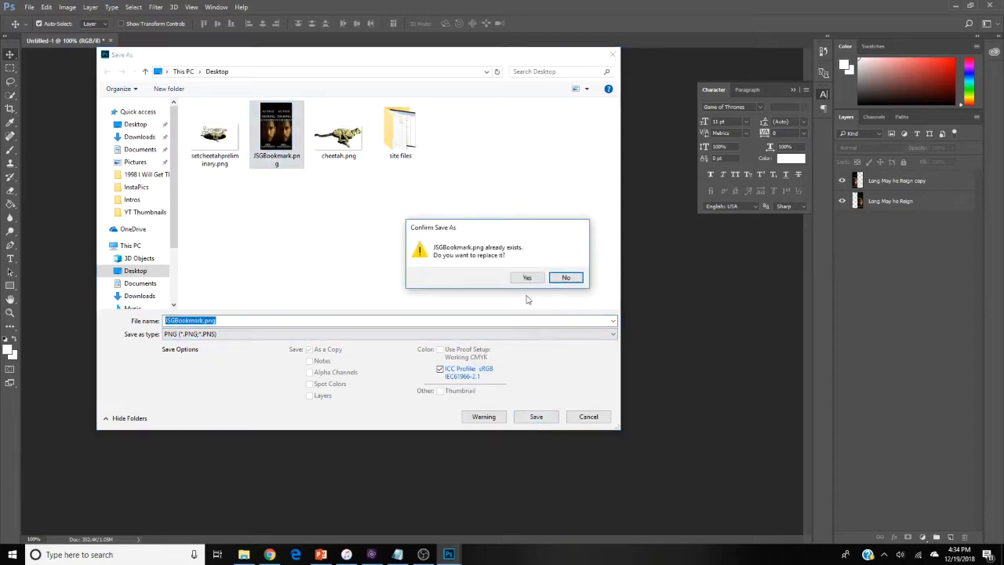
{"action": "left_click", "coordinate": [526, 279]}
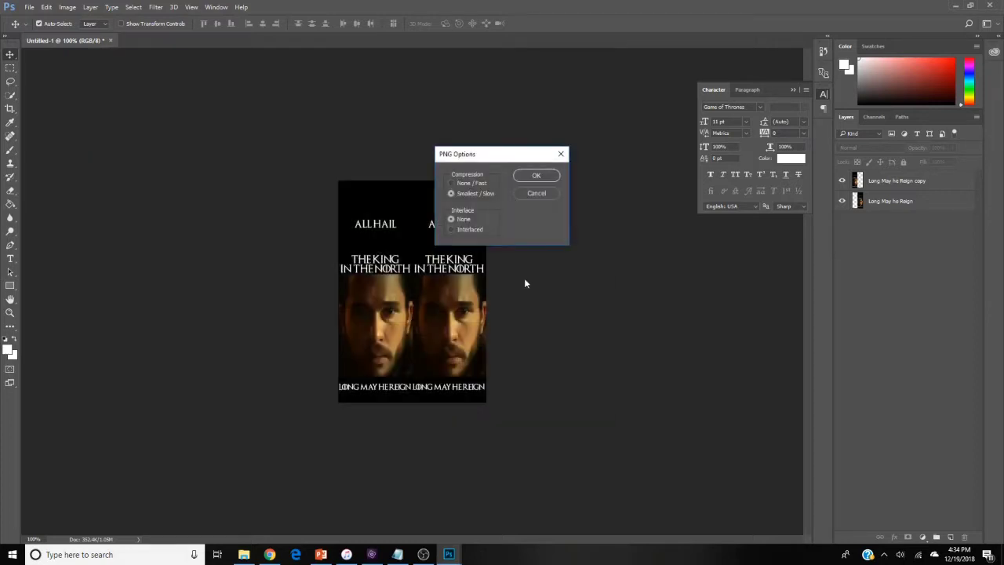
{"action": "left_click", "coordinate": [536, 176]}
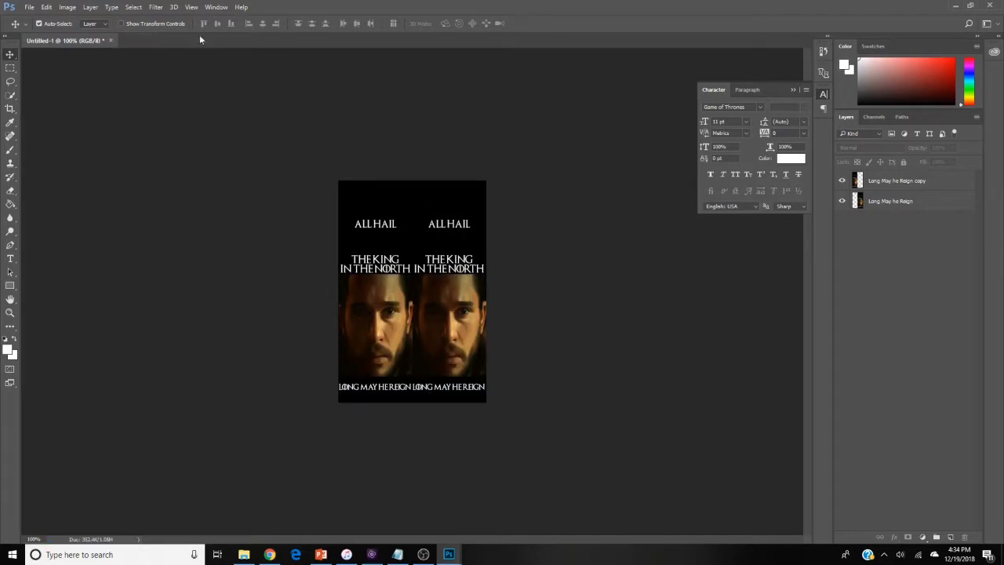
Step: Print one copy of the bookmark sheet on 8.5 × 11 in paper via the Xerox WorkCentre
{"action": "left_click", "coordinate": [29, 7]}
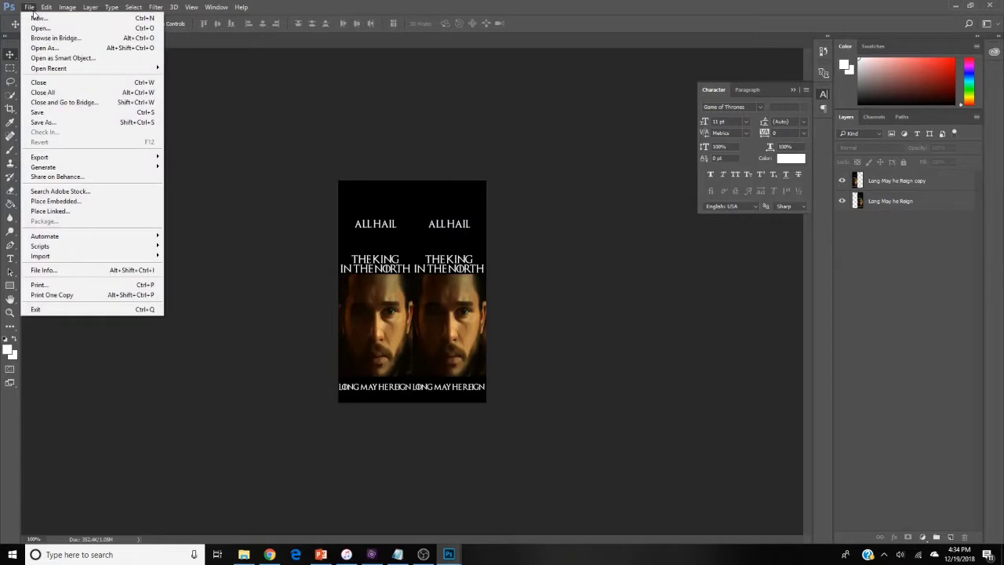
{"action": "left_click", "coordinate": [53, 284]}
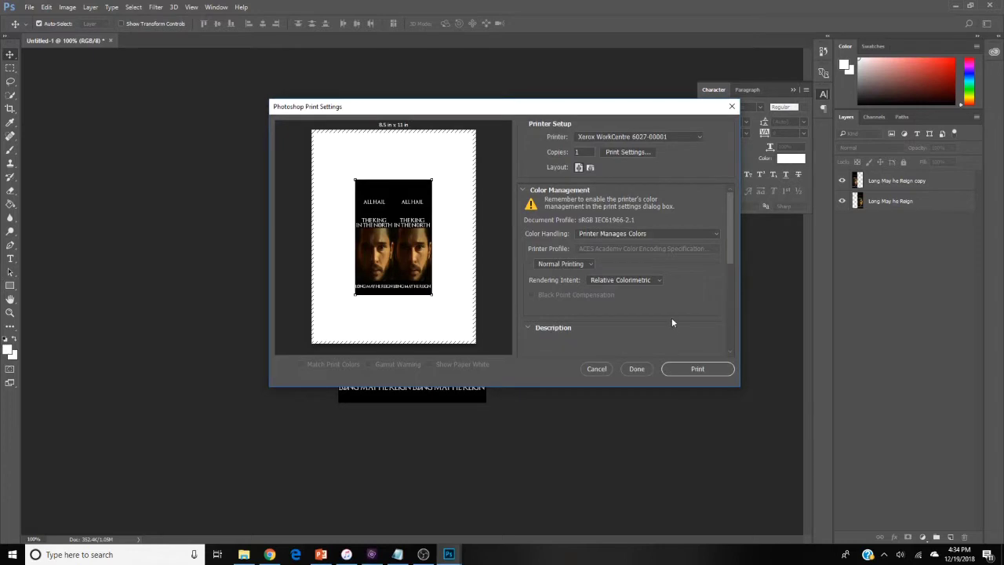
{"action": "left_click", "coordinate": [638, 151]}
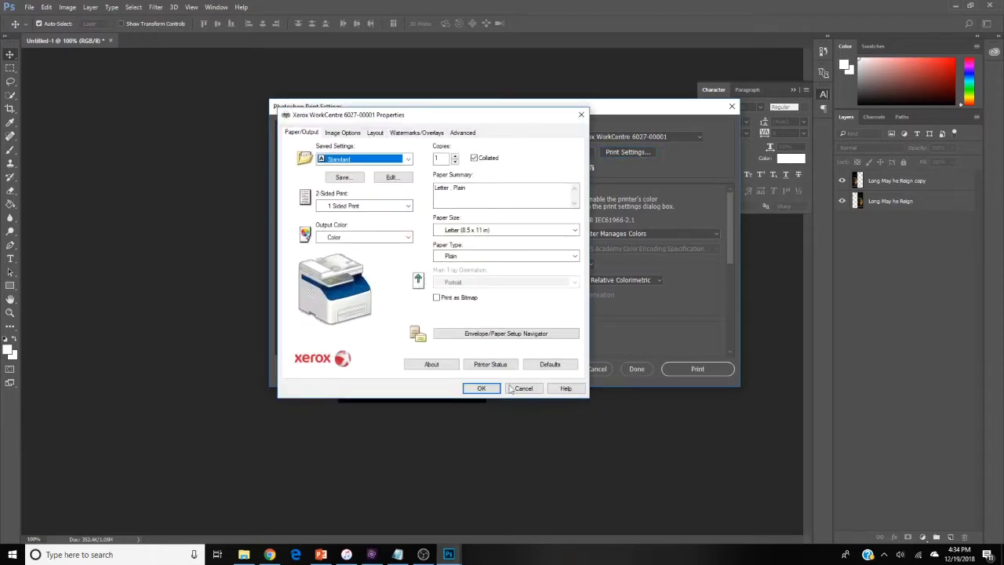
{"action": "left_click", "coordinate": [482, 388]}
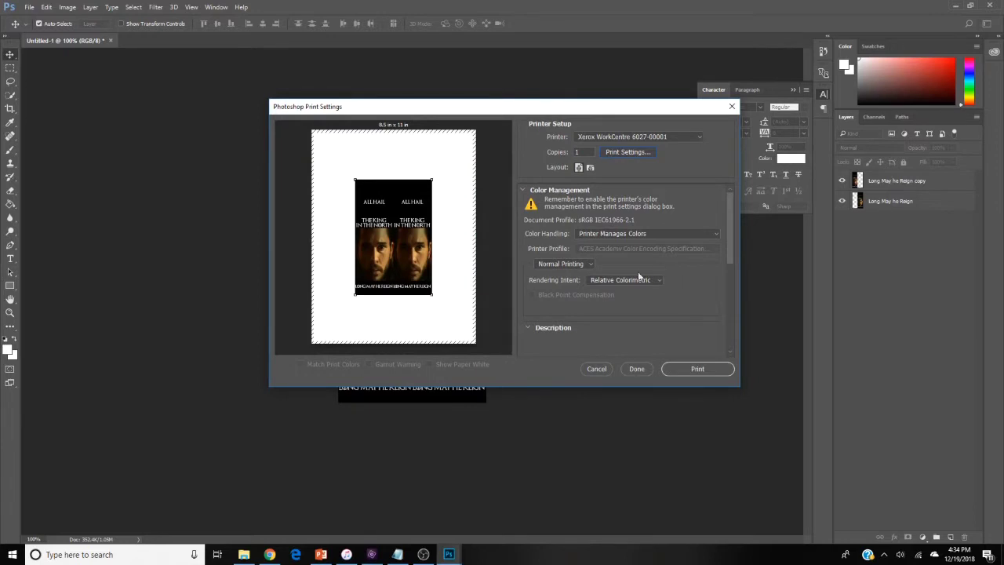
{"action": "left_click", "coordinate": [701, 370]}
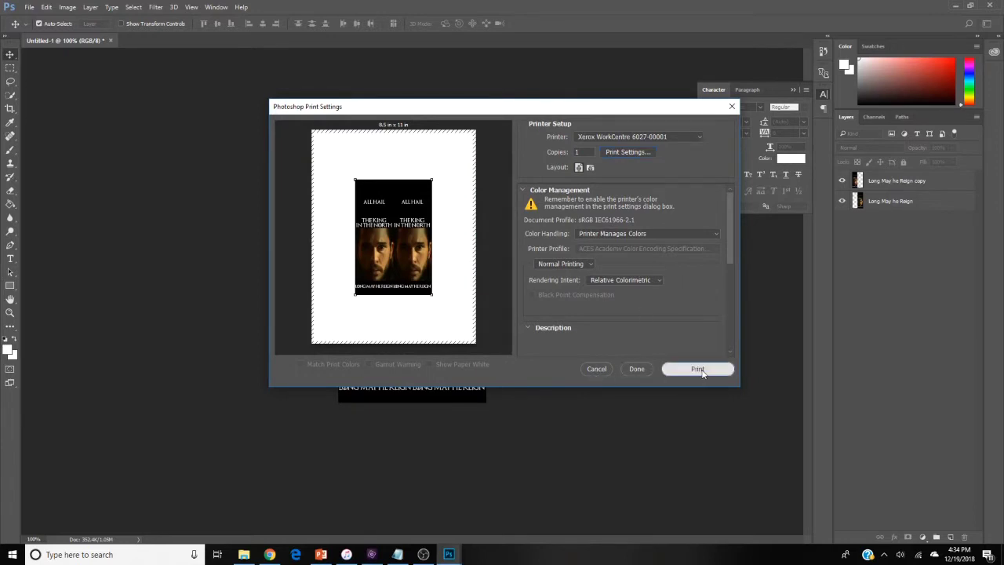